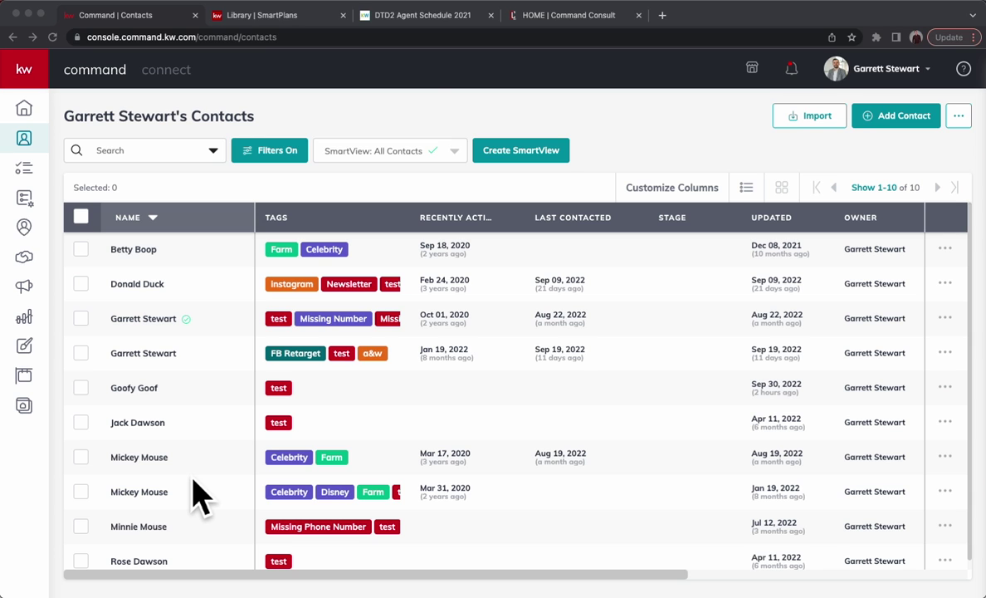
# Step: Review the DTD2 agent schedule, and sort the contact list by last name from A to Z
pyautogui.click(425, 17)
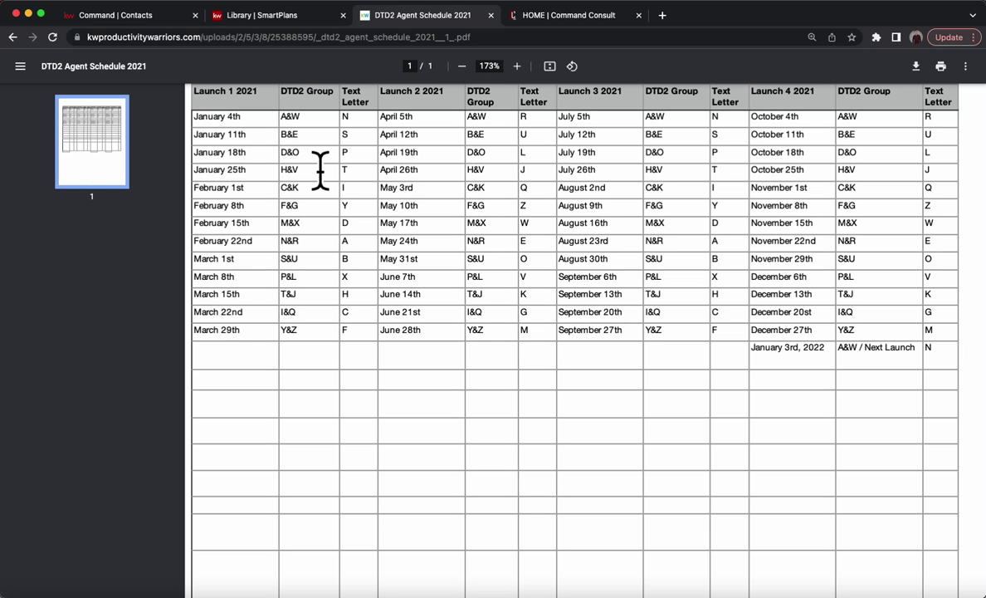
pyautogui.click(127, 20)
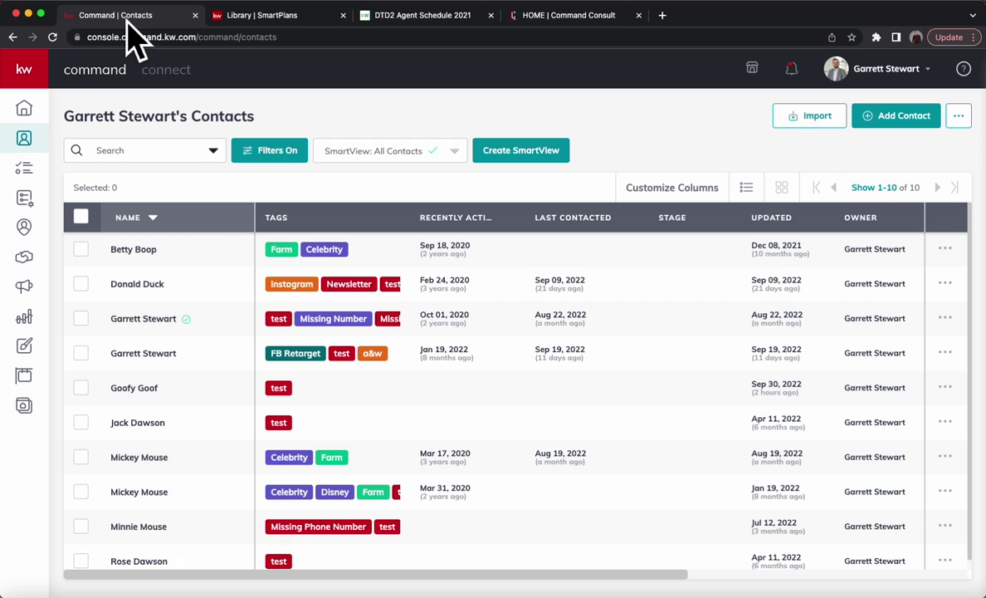
pyautogui.click(153, 218)
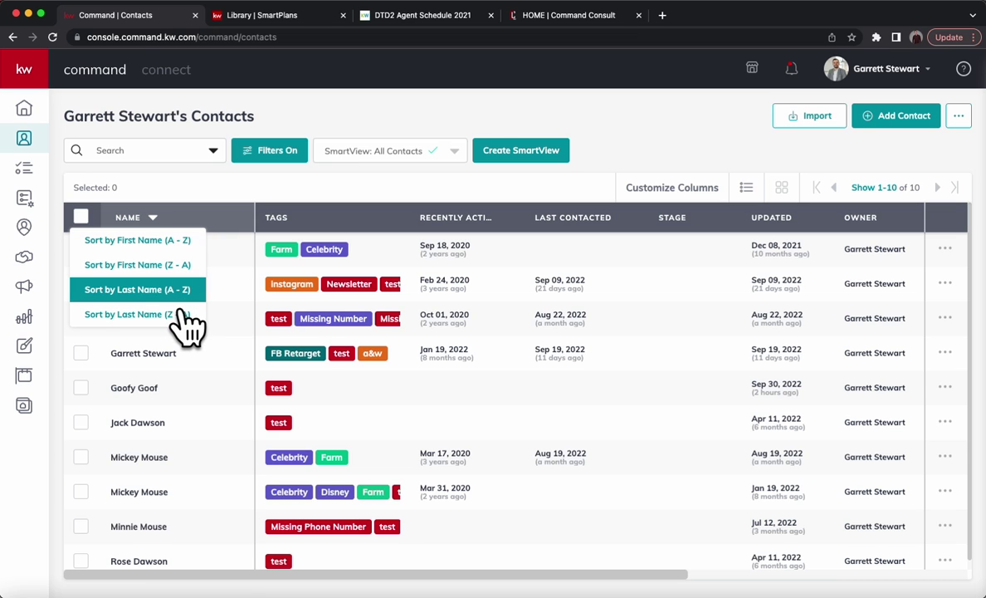
pyautogui.click(157, 290)
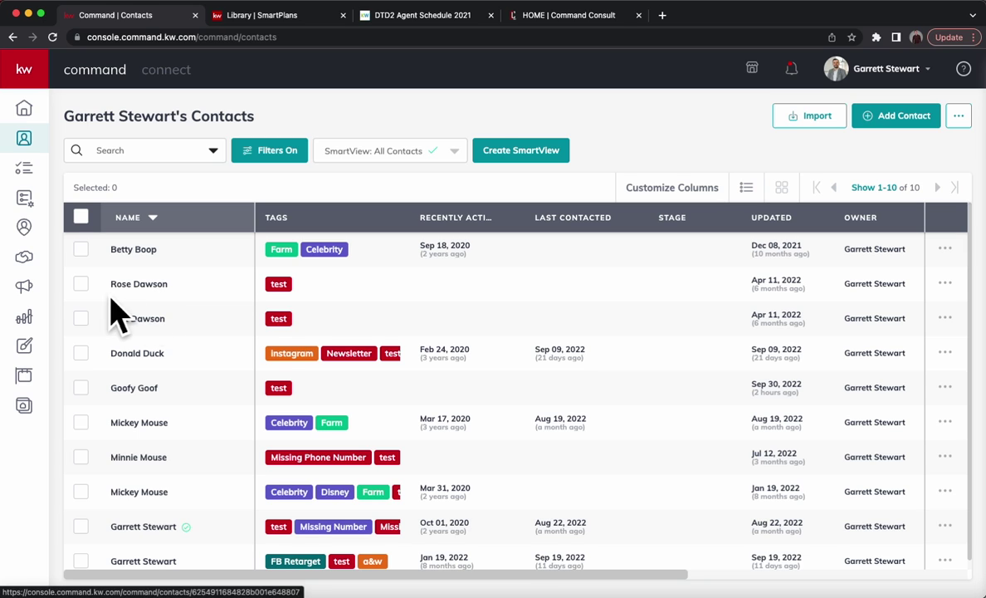
# Step: Select the three contacts whose last names start with D
pyautogui.click(82, 285)
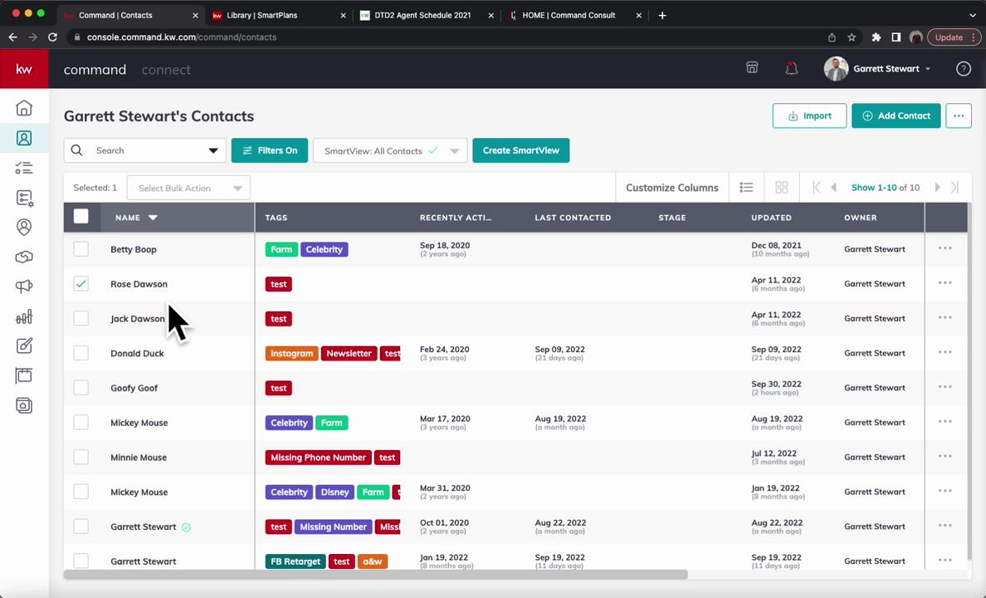
pyautogui.click(81, 319)
pyautogui.click(81, 353)
# Step: Set the contact list to show 500 contacts per page
pyautogui.scroll(-1, 131, 425)
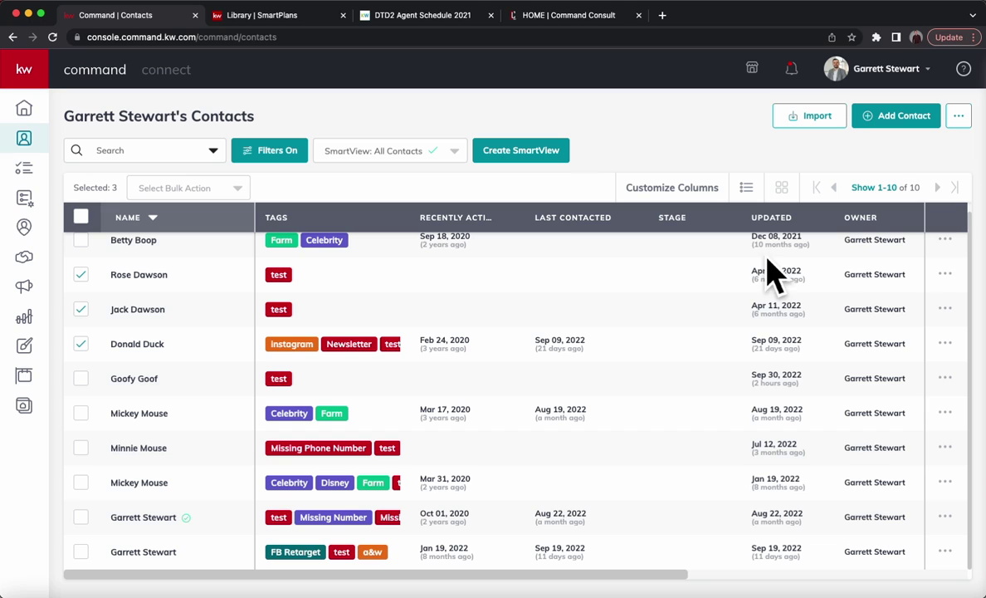
pyautogui.click(904, 209)
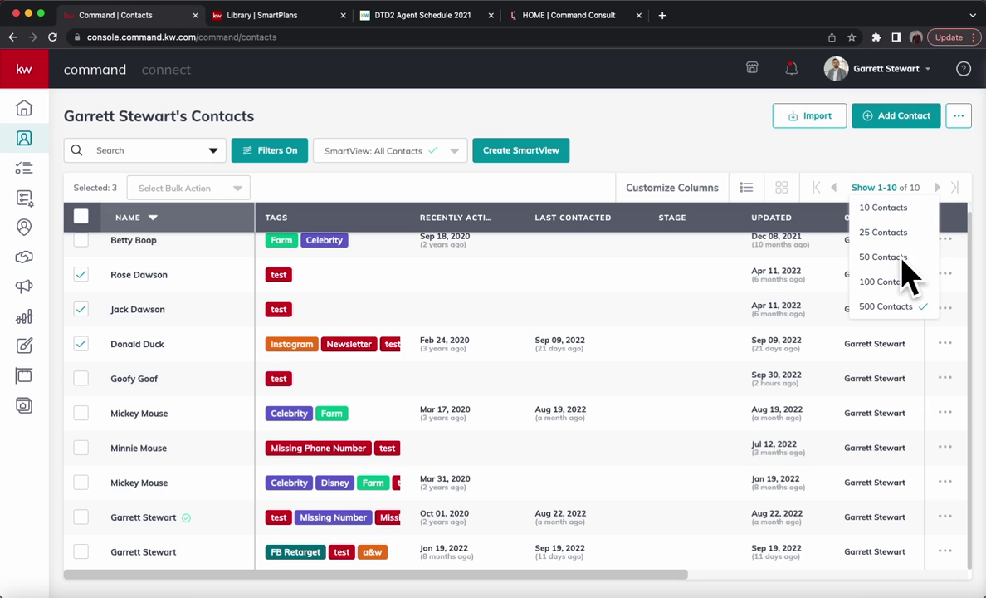
pyautogui.click(919, 306)
pyautogui.click(895, 186)
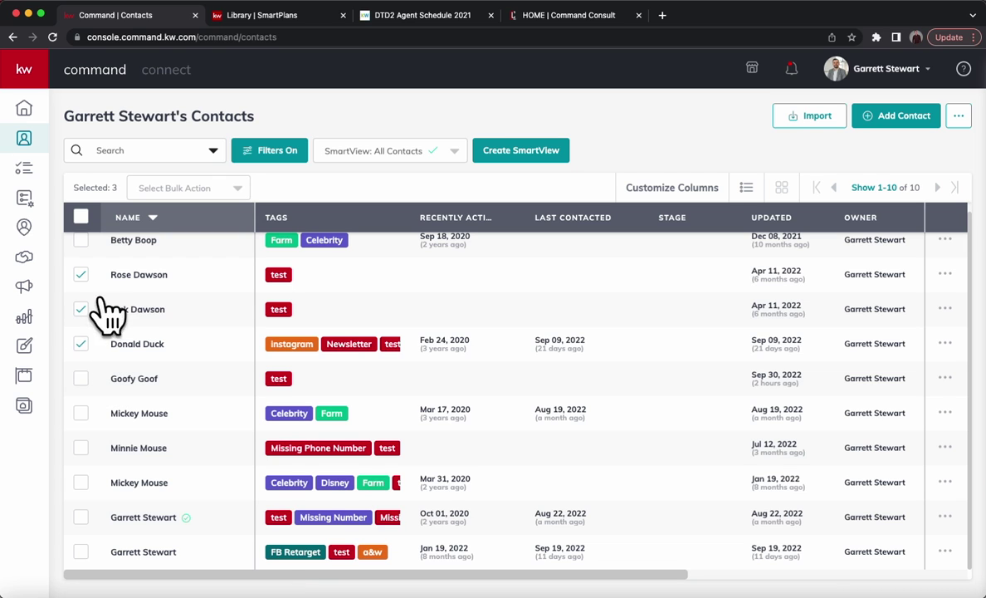
# Step: Start adding tags to the selected contacts in bulk, and look up the January 18th group name in the DTD2 schedule
pyautogui.click(222, 197)
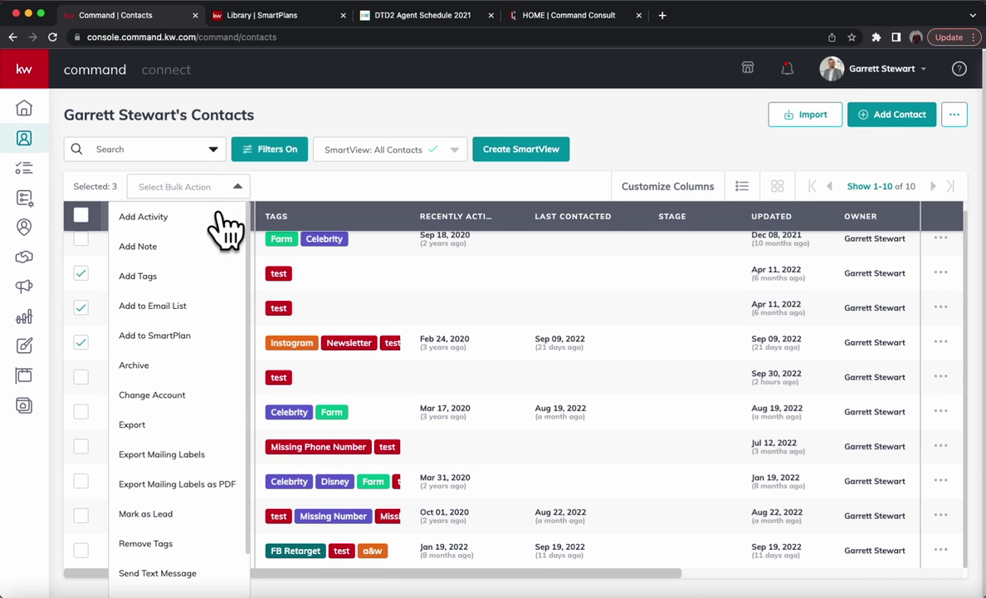
pyautogui.click(170, 281)
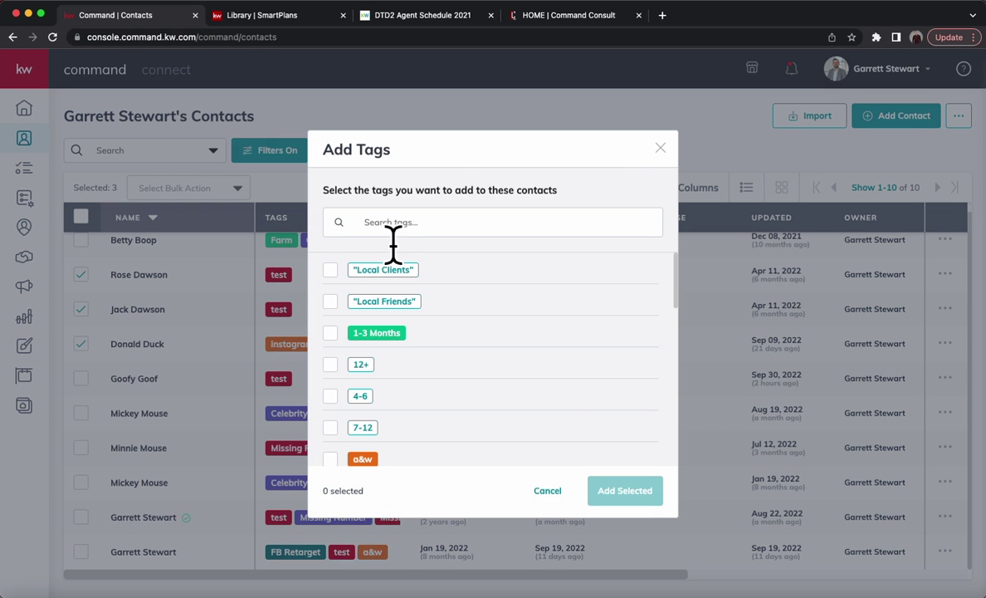
pyautogui.click(425, 16)
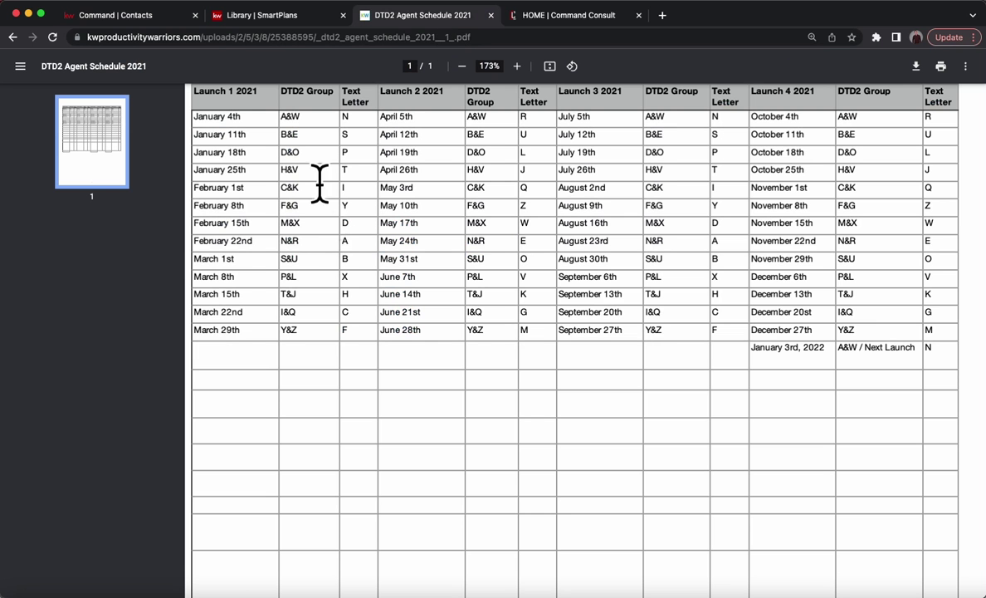
pyautogui.doubleClick(286, 153)
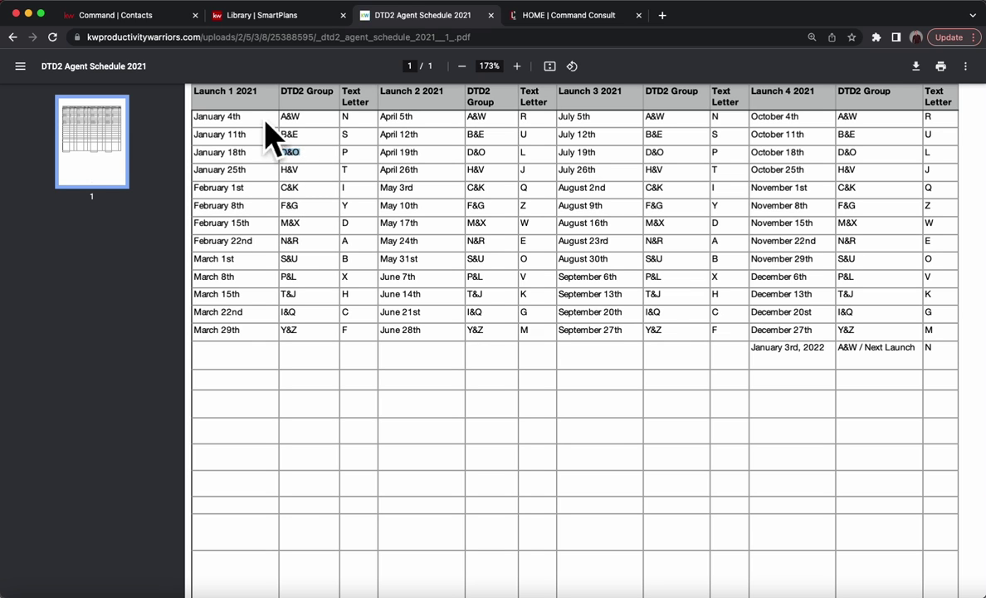
pyautogui.click(163, 19)
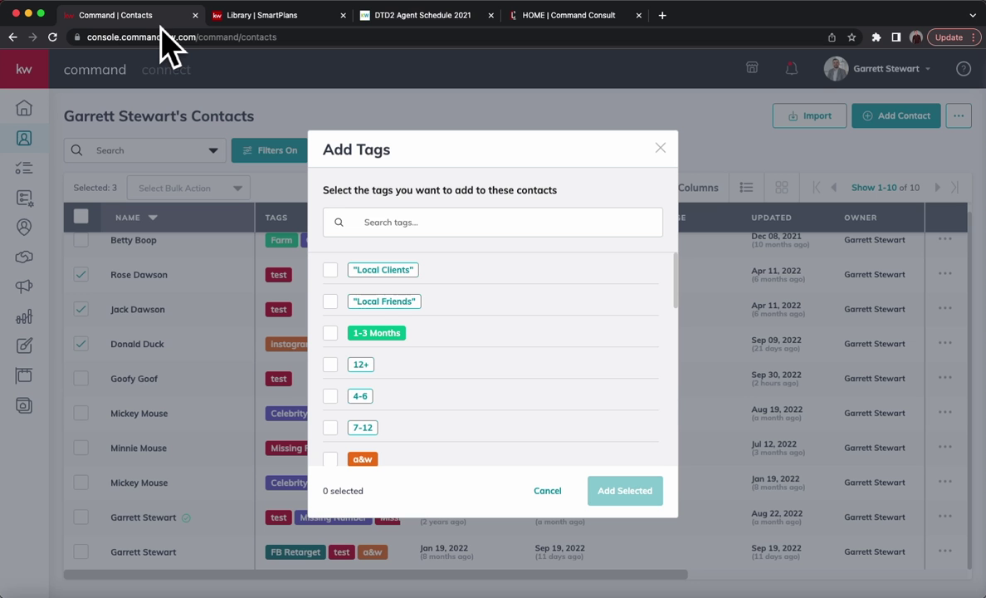
# Step: Create a custom tag named D&O with the orange appearance
pyautogui.click(417, 233)
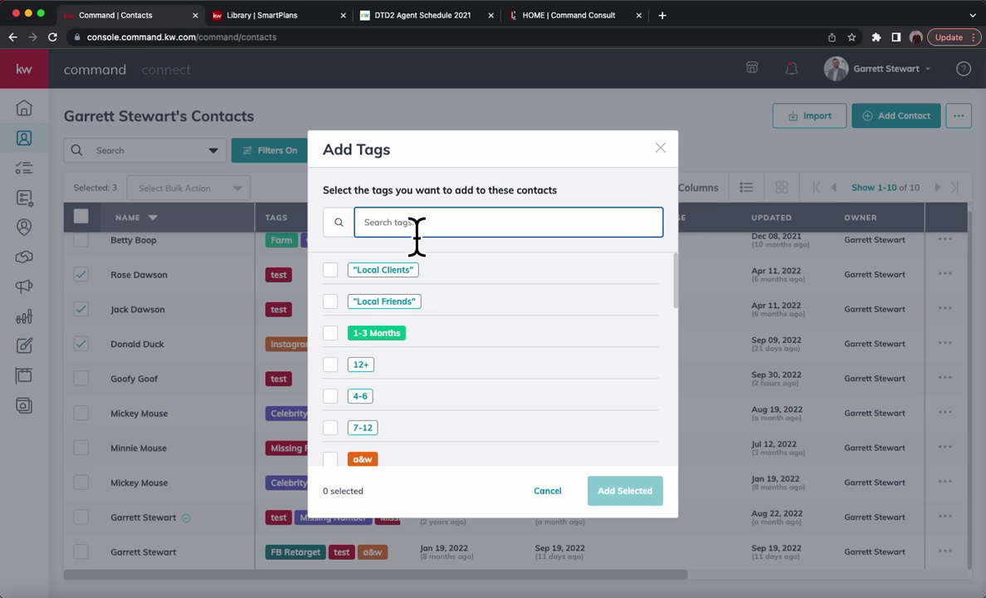
pyautogui.write('D&O')
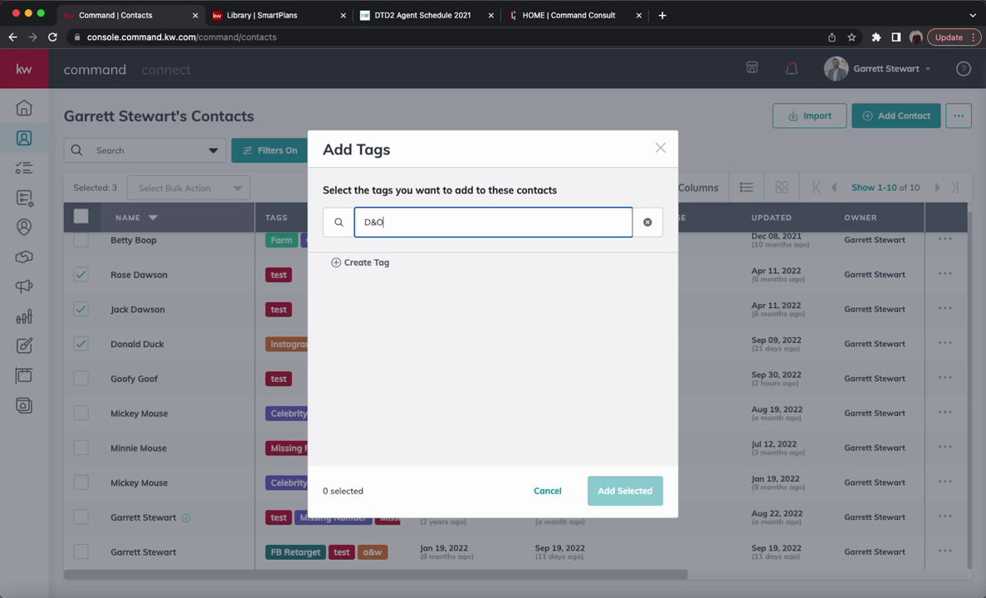
pyautogui.click(366, 264)
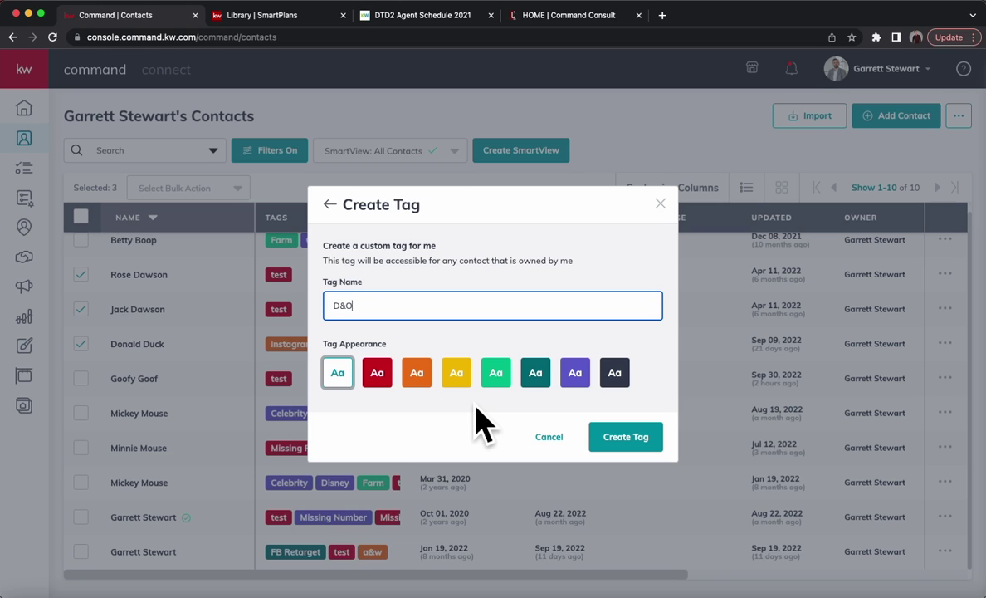
pyautogui.click(431, 384)
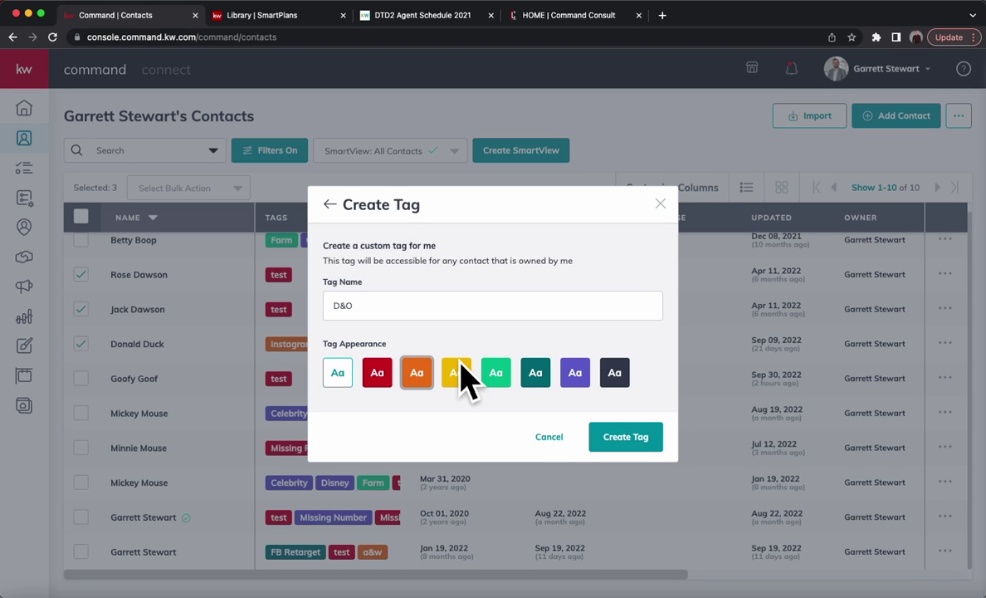
pyautogui.click(664, 451)
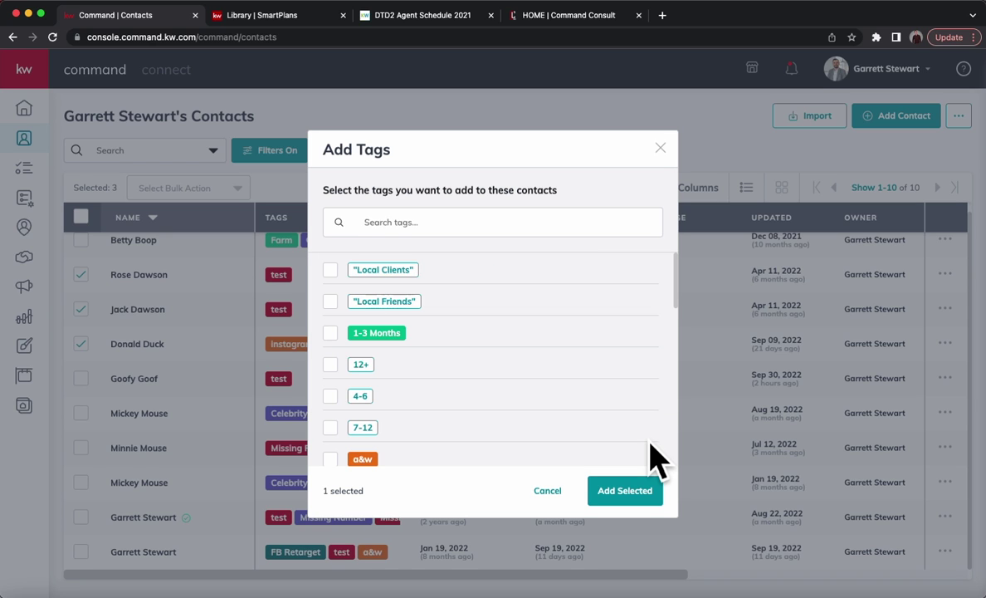
# Step: Find the D&O tag in the tag list and add it to the three selected contacts
pyautogui.scroll(-2, 541, 440)
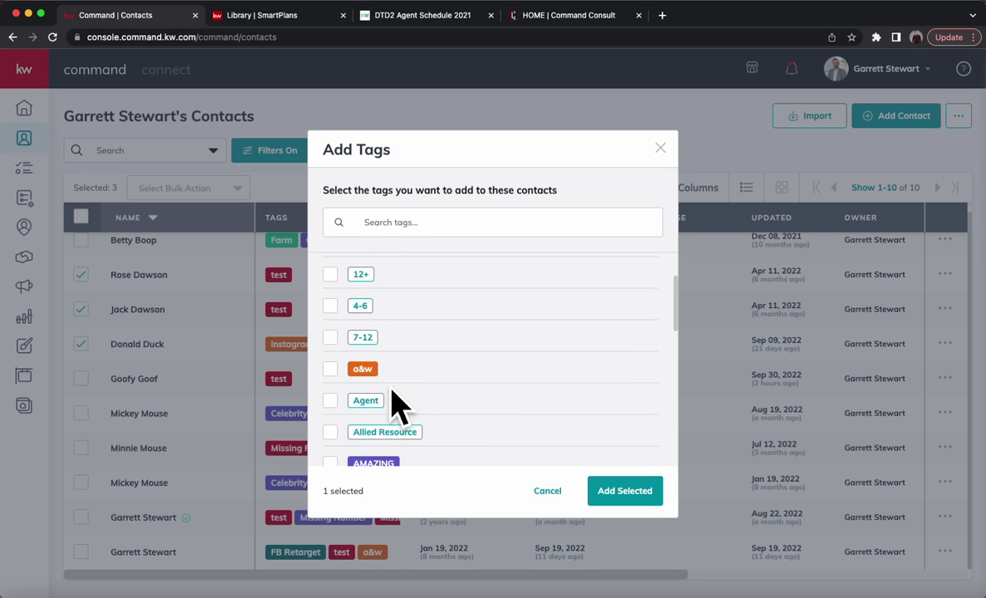
pyautogui.scroll(-10, 392, 405)
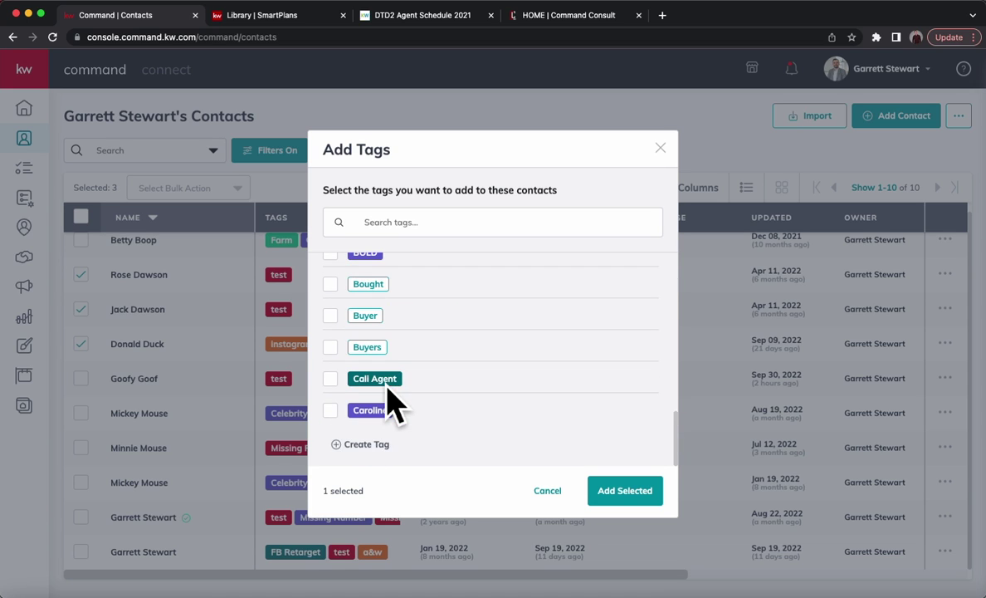
pyautogui.scroll(2, 392, 404)
pyautogui.scroll(1, 392, 404)
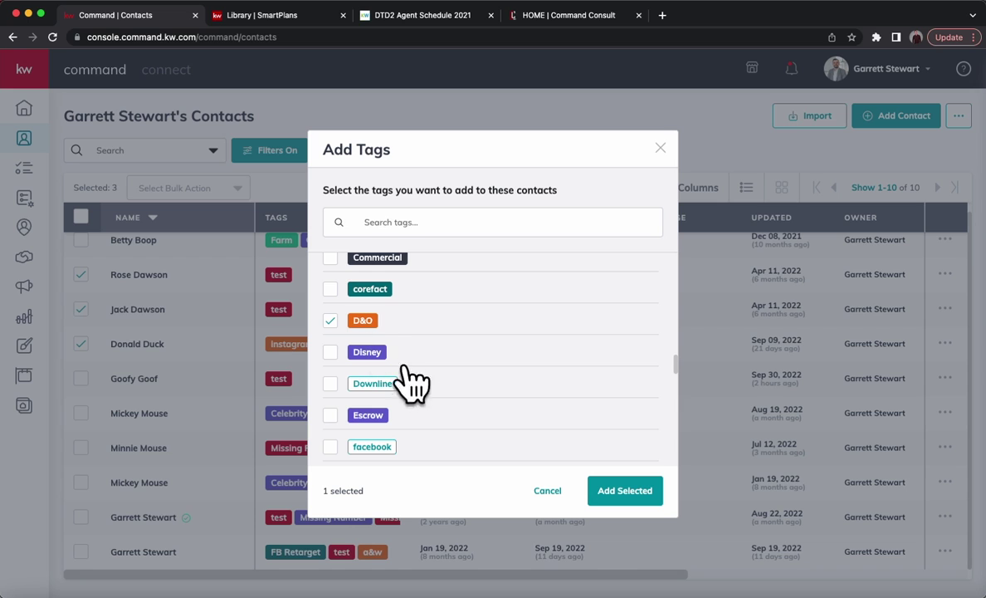
pyautogui.click(637, 497)
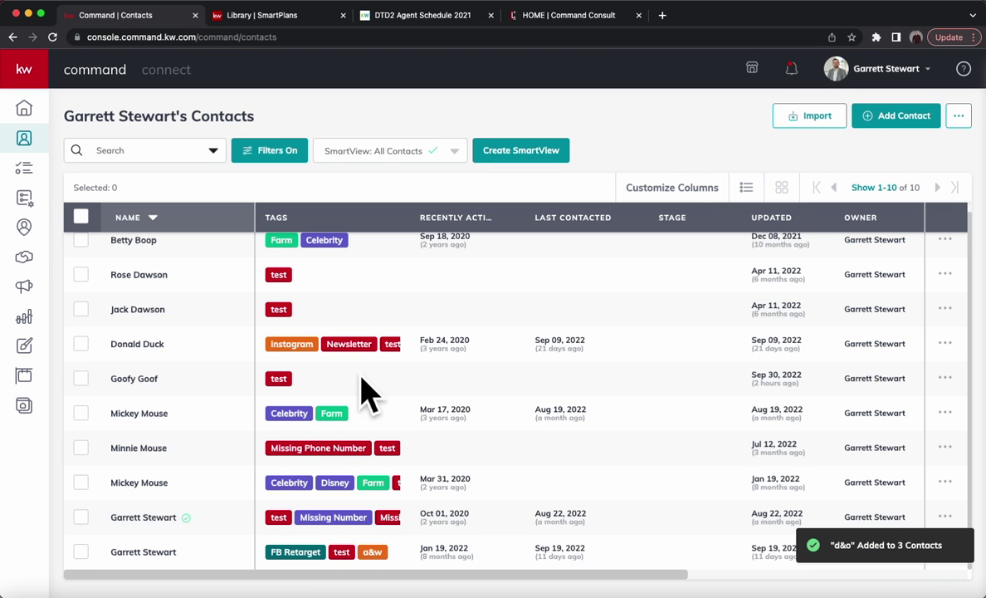
# Step: Open the record of the first contact tagged D&O in a separate browser tab, check its tags, and close it again
pyautogui.scroll(-1, 137, 452)
pyautogui.scroll(2, 209, 389)
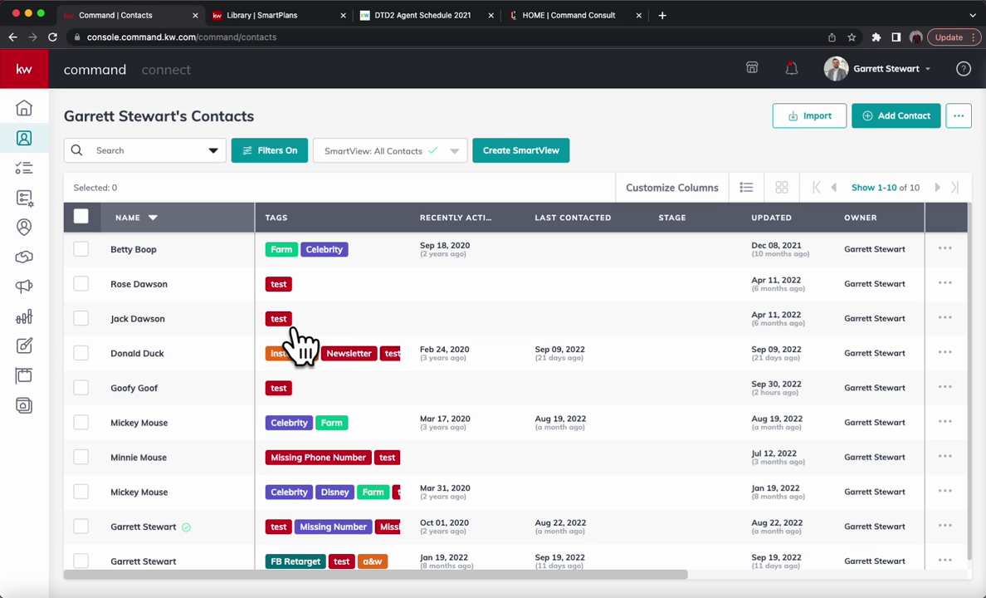
pyautogui.rightClick(166, 286)
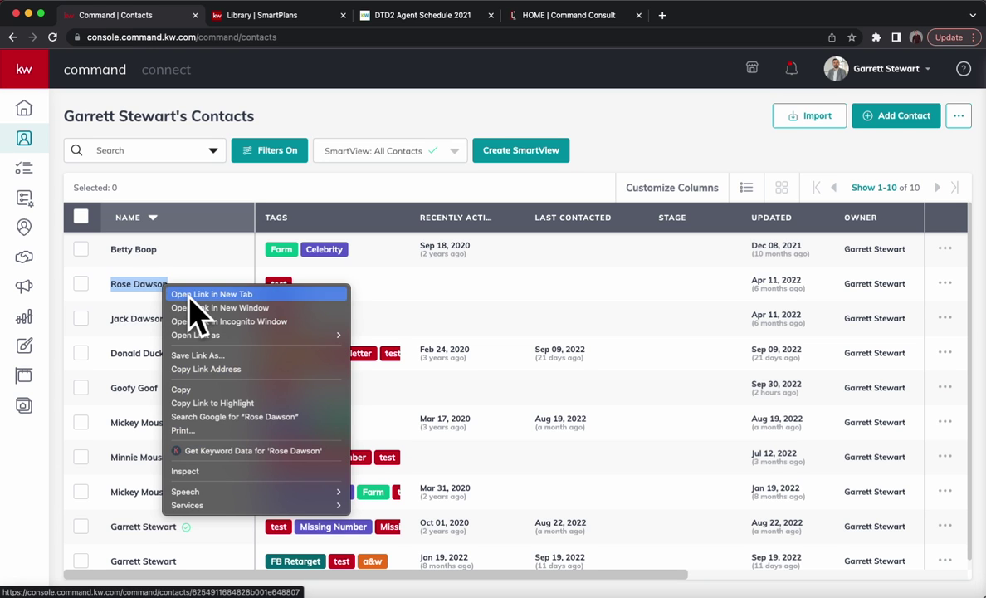
pyautogui.click(192, 292)
pyautogui.click(274, 18)
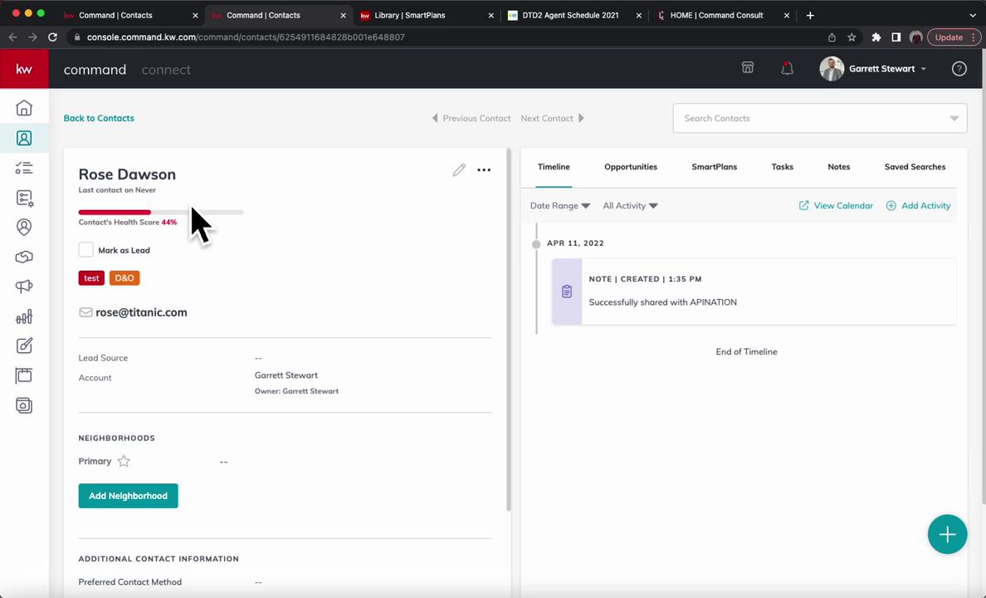
pyautogui.click(343, 15)
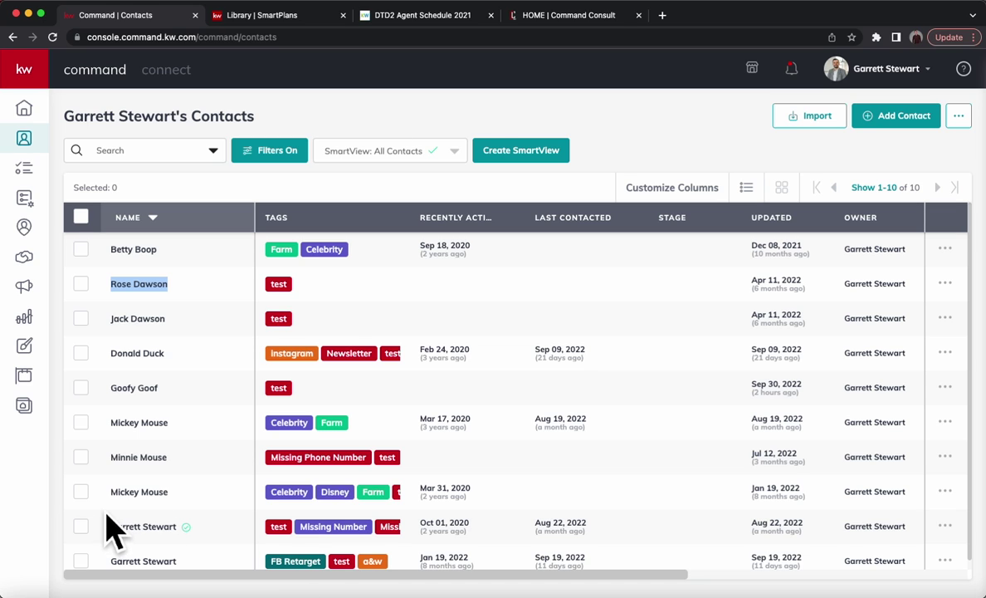
pyautogui.click(116, 561)
pyautogui.click(80, 526)
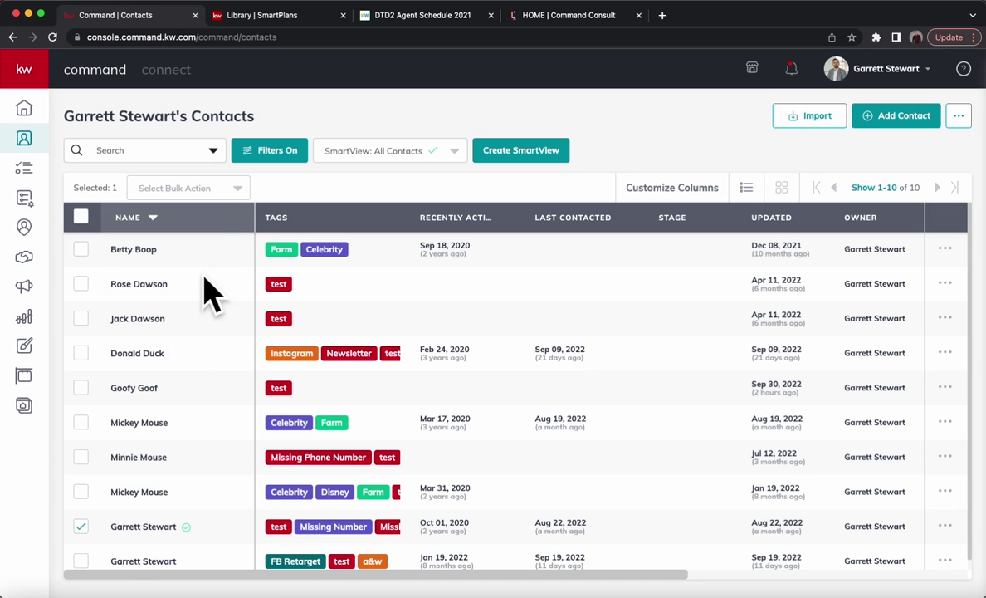
pyautogui.click(224, 193)
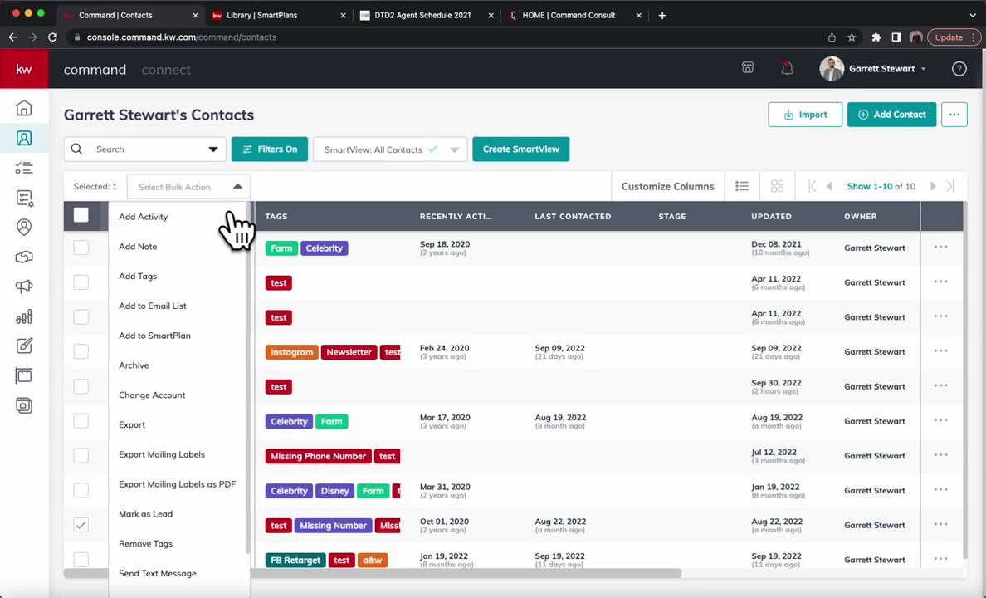
pyautogui.click(182, 278)
pyautogui.write('d&')
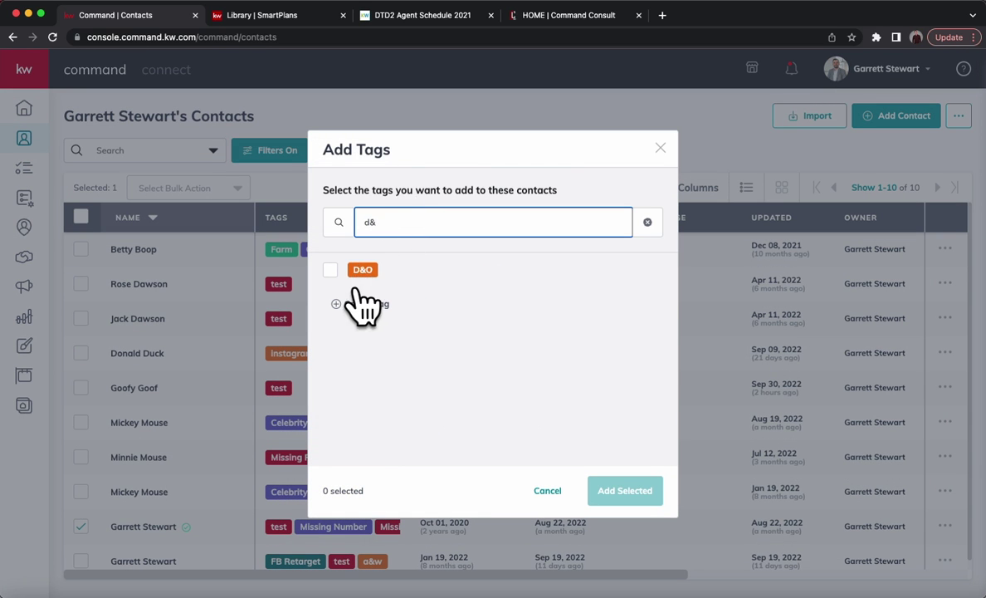
pyautogui.click(359, 285)
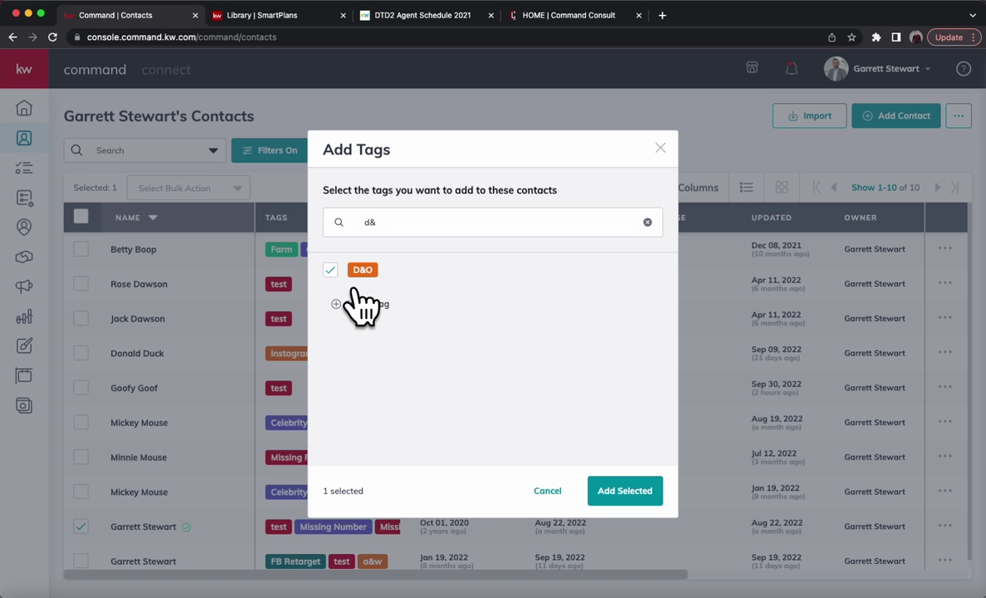
pyautogui.click(572, 499)
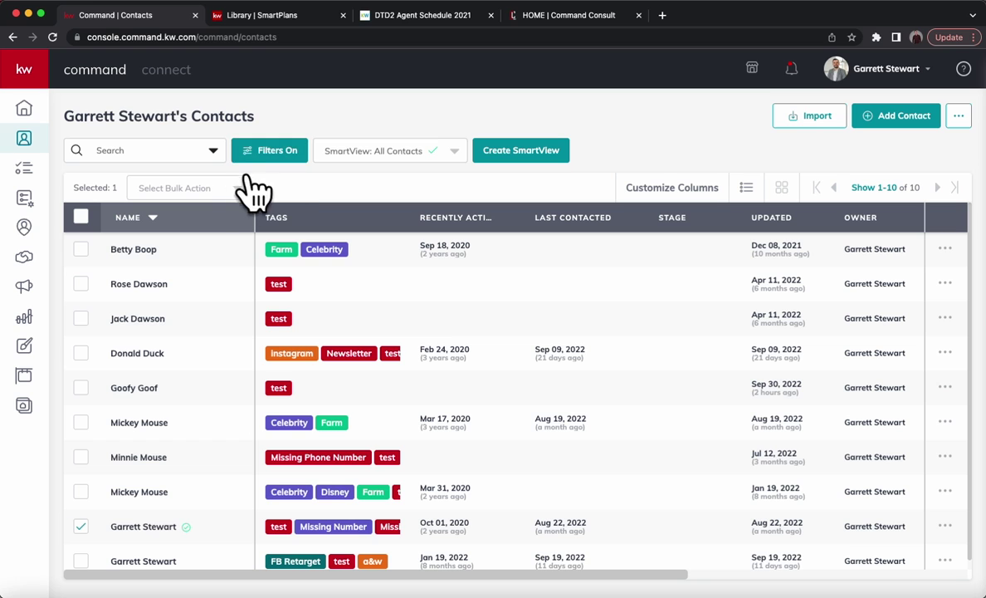
# Step: Replace all existing tag filters on the contact list with the D&O tag and apply the filter
pyautogui.click(277, 153)
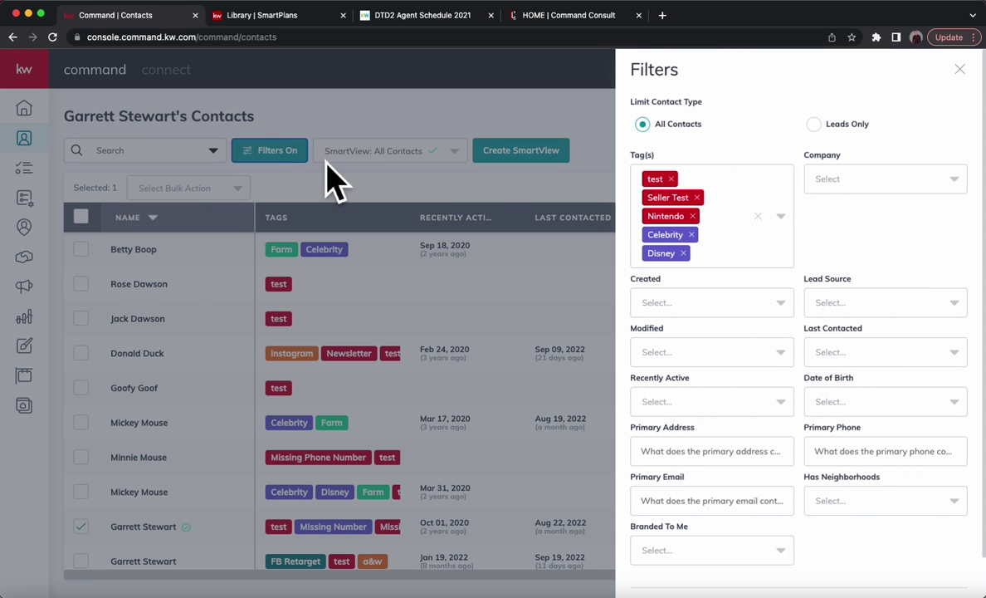
pyautogui.click(757, 216)
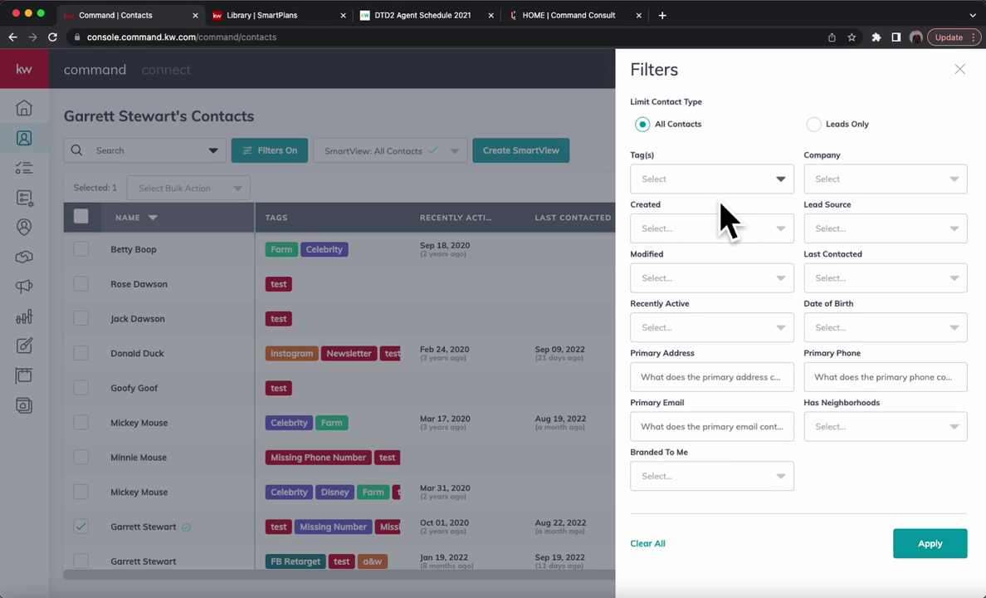
pyautogui.write('d&o')
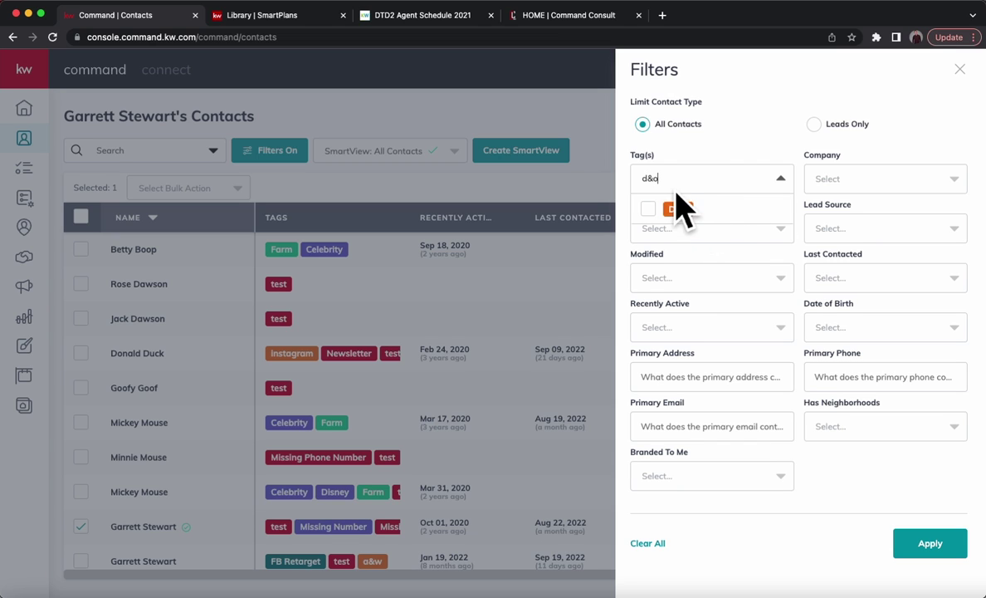
pyautogui.click(652, 212)
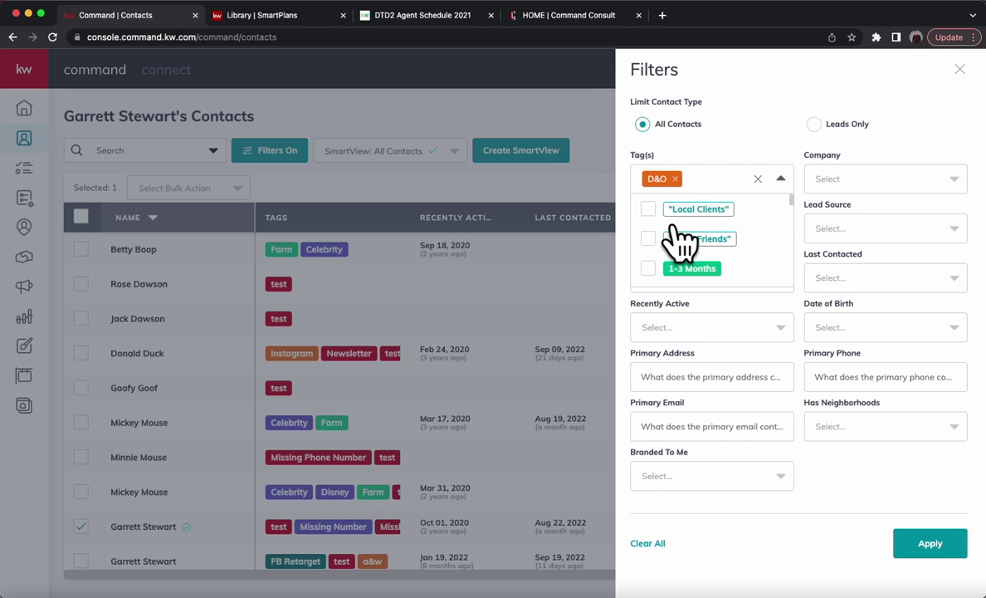
pyautogui.click(721, 166)
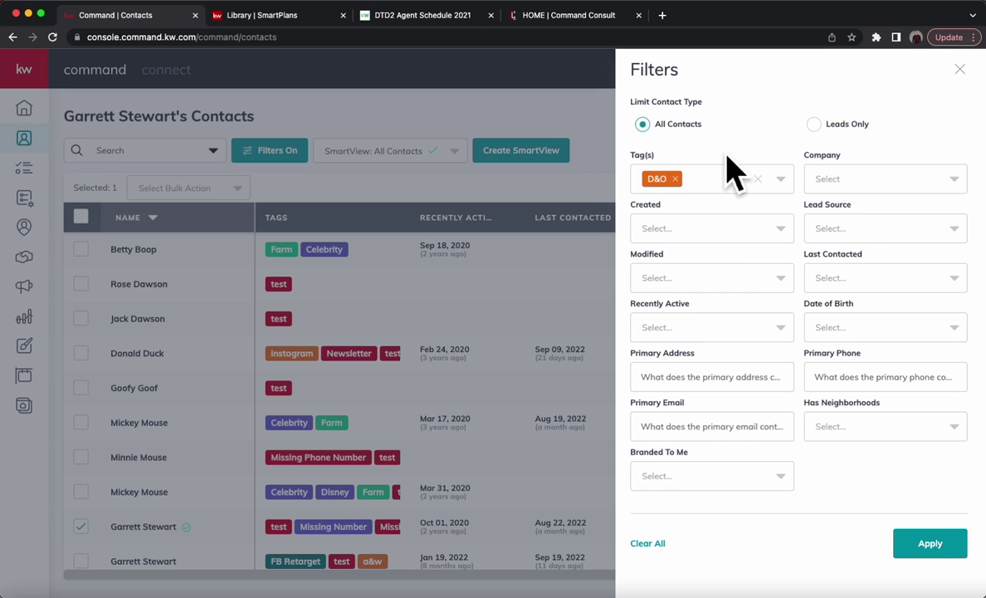
pyautogui.click(918, 546)
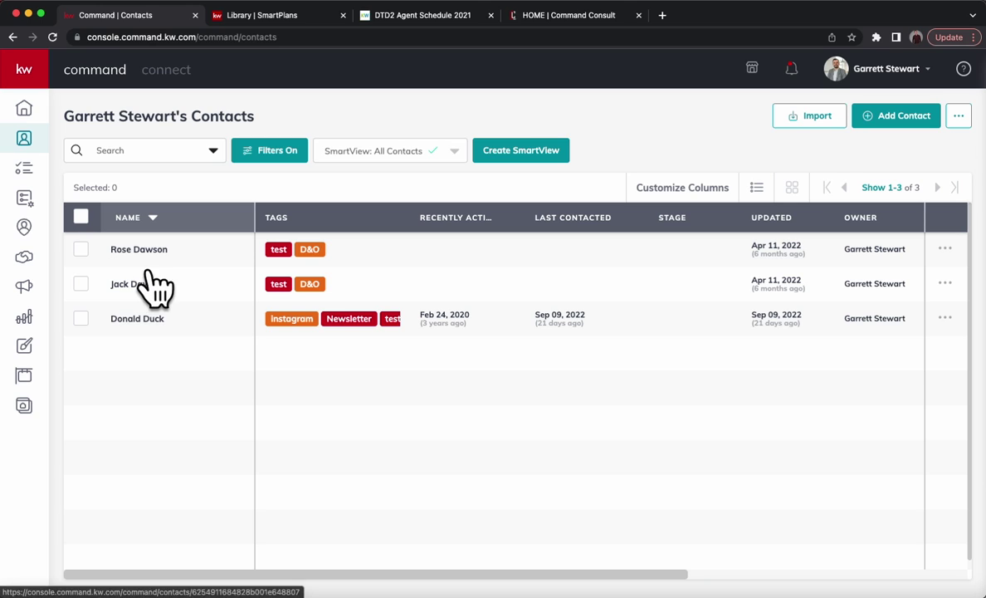
# Step: Select all contacts in the filtered list and choose My Quarterly Call Plan as the SmartPlan to add them to
pyautogui.click(81, 218)
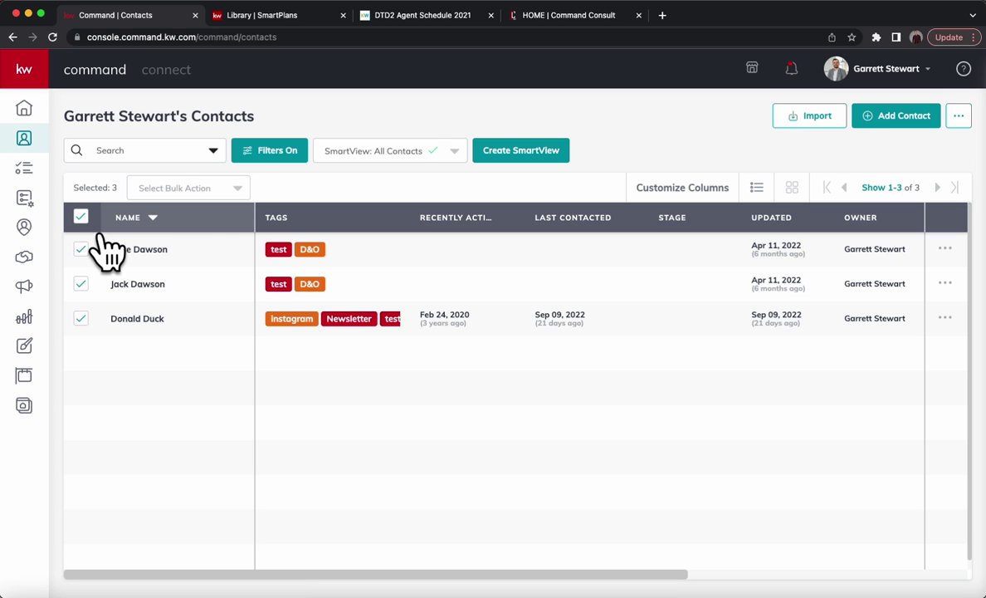
pyautogui.click(204, 189)
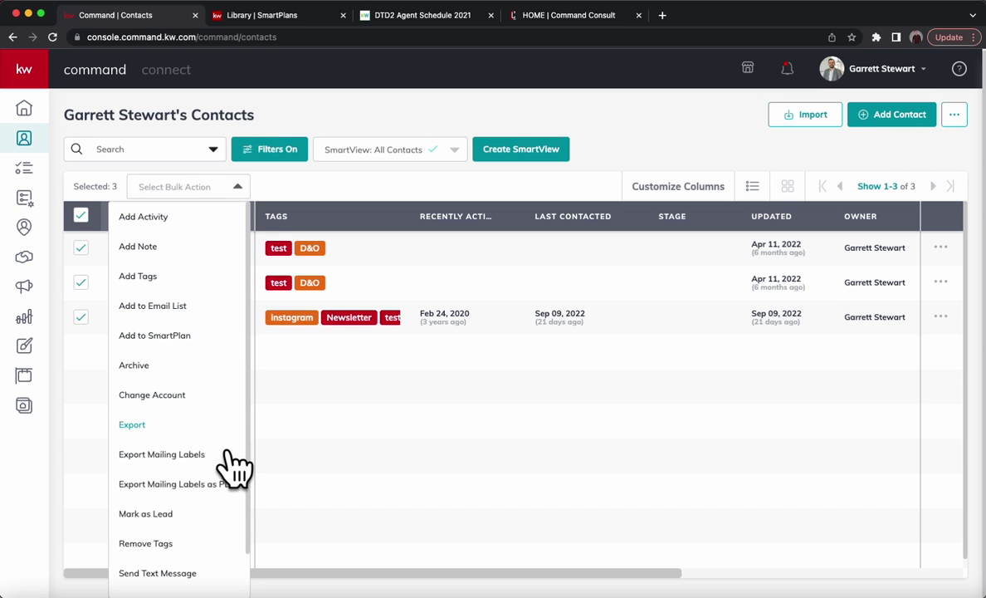
pyautogui.click(184, 337)
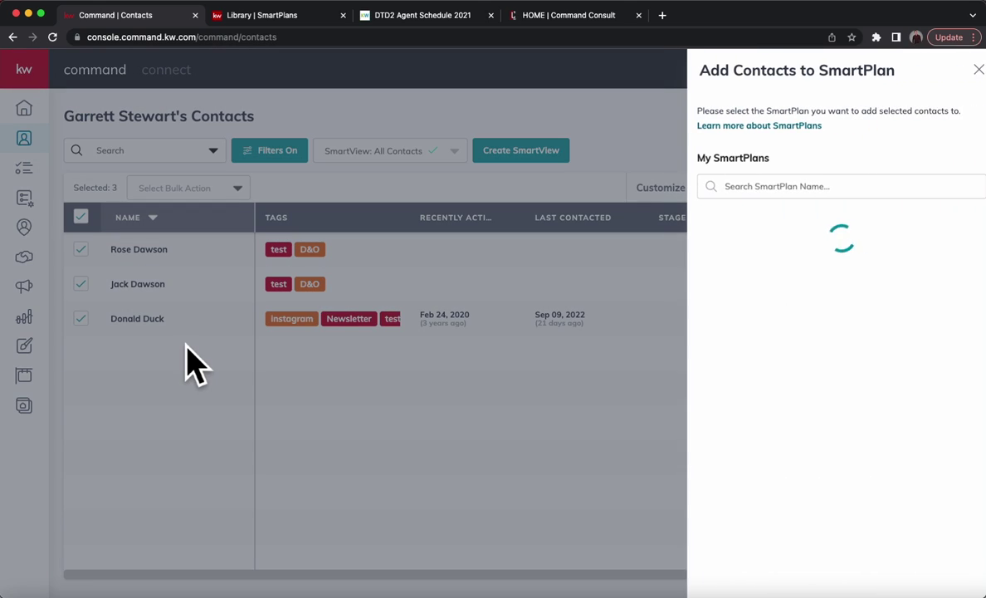
pyautogui.click(809, 189)
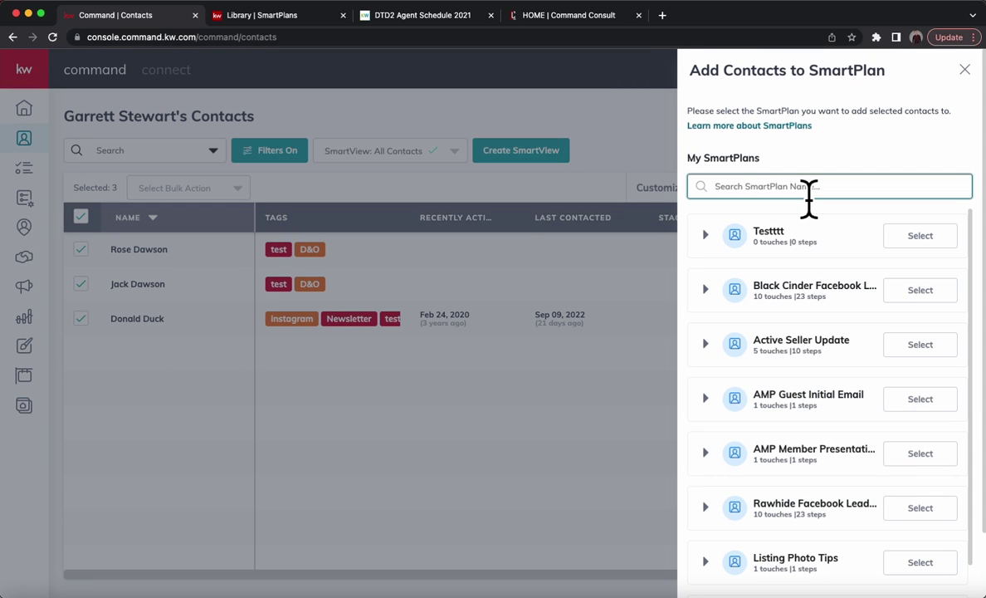
pyautogui.write('call')
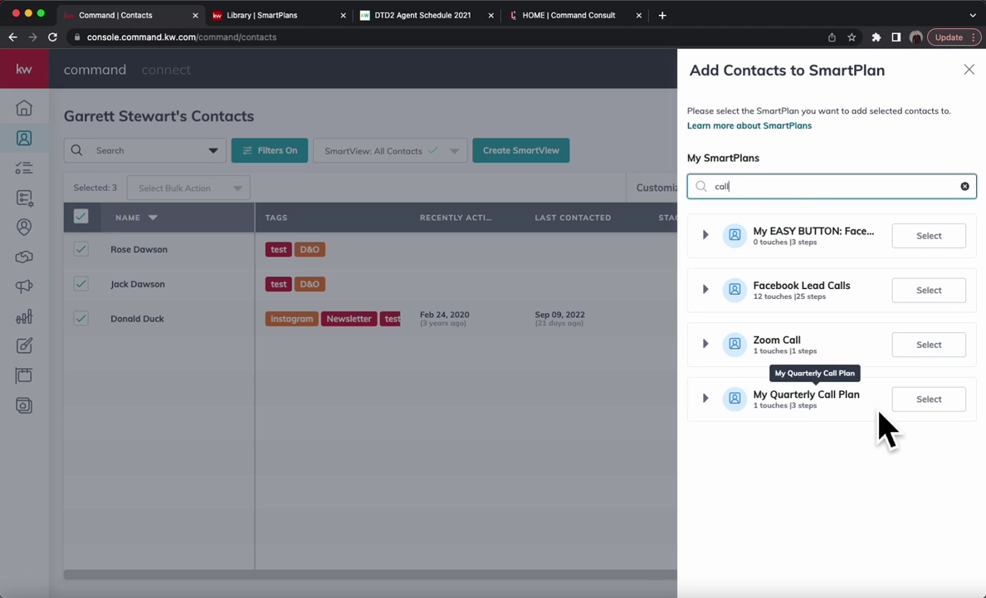
pyautogui.click(912, 405)
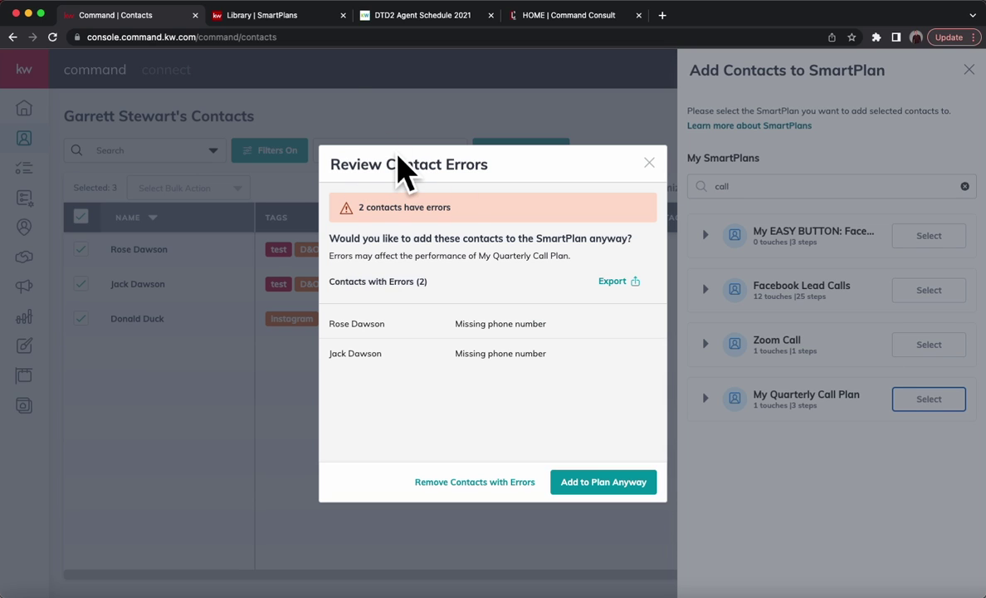
# Step: Review the Quarterly Call Plan in the Keller Williams section of the SmartPlans library, and return to the contacts
pyautogui.click(296, 21)
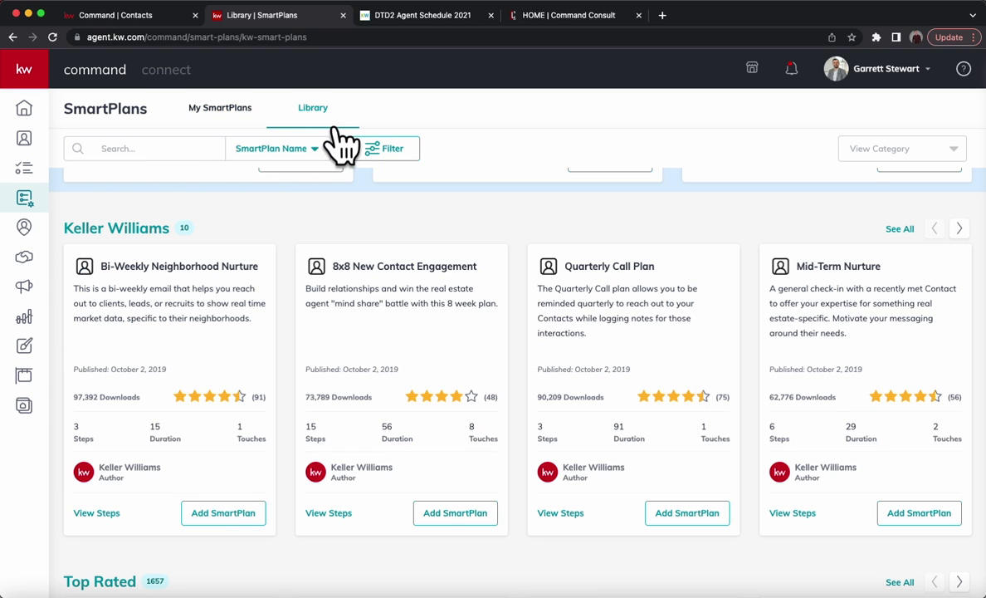
pyautogui.scroll(5, 480, 293)
pyautogui.scroll(-3, 482, 292)
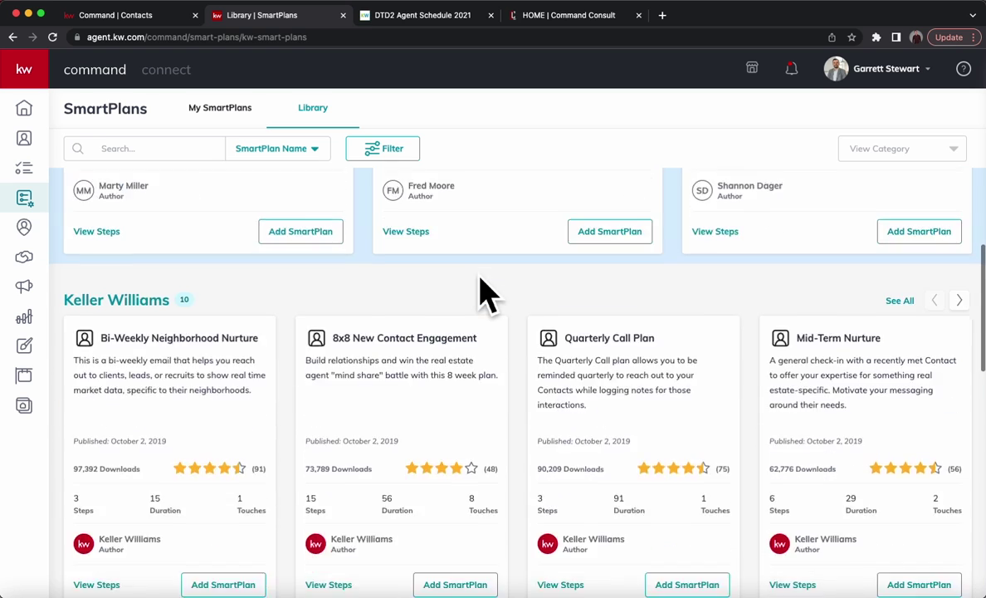
pyautogui.scroll(-2, 481, 294)
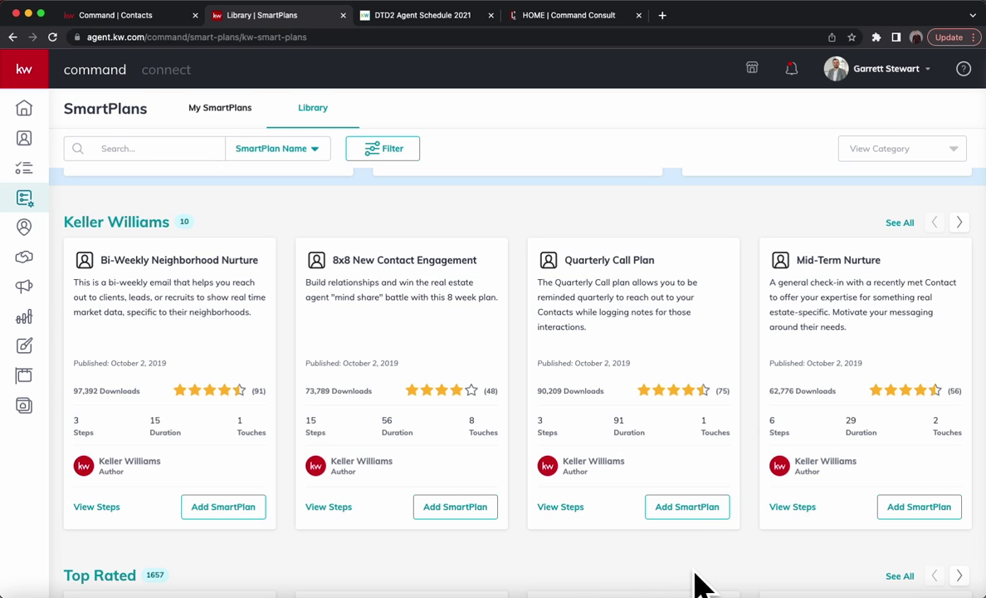
pyautogui.click(112, 14)
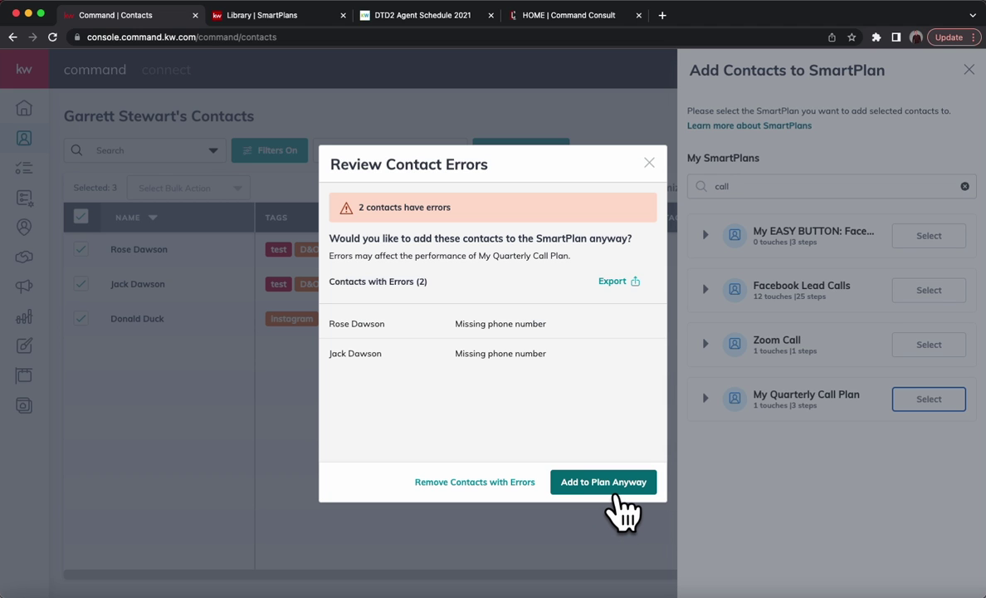
# Step: Add the contacts to My Quarterly Call Plan despite the contact errors, with all plans starting on 10/3/2022
pyautogui.click(616, 493)
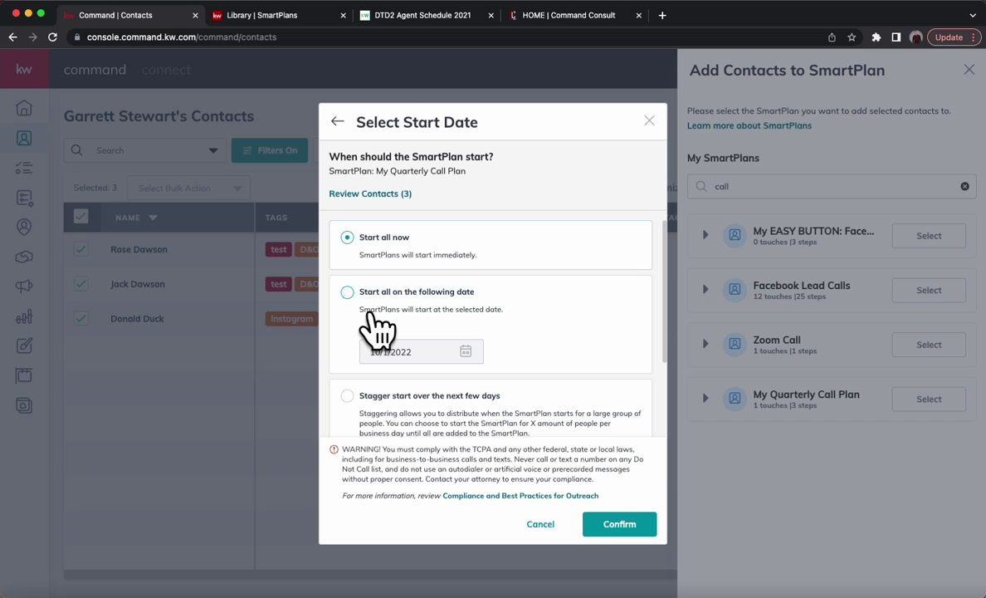
pyautogui.click(371, 319)
pyautogui.click(469, 352)
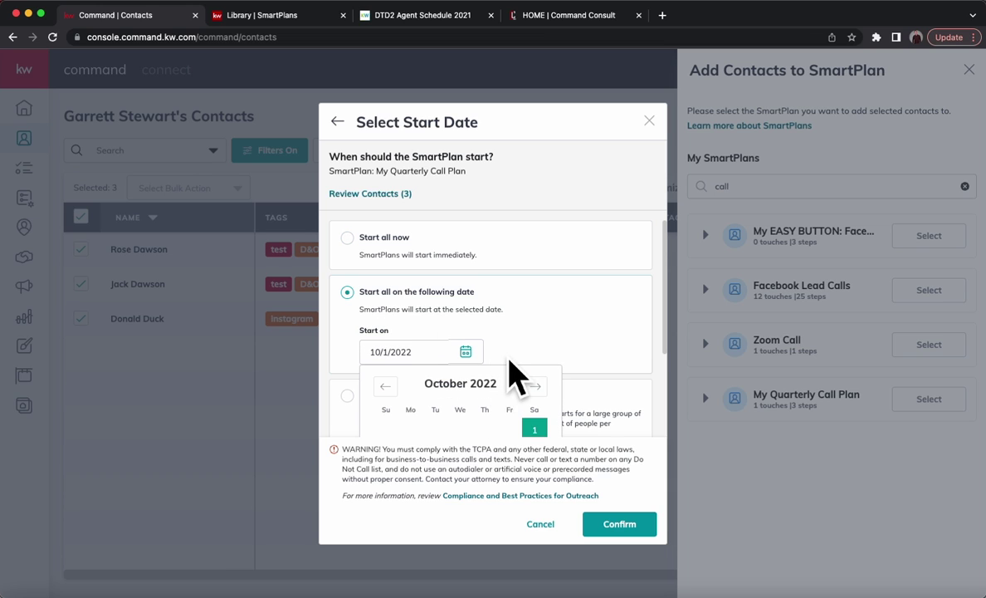
pyautogui.scroll(-2, 514, 378)
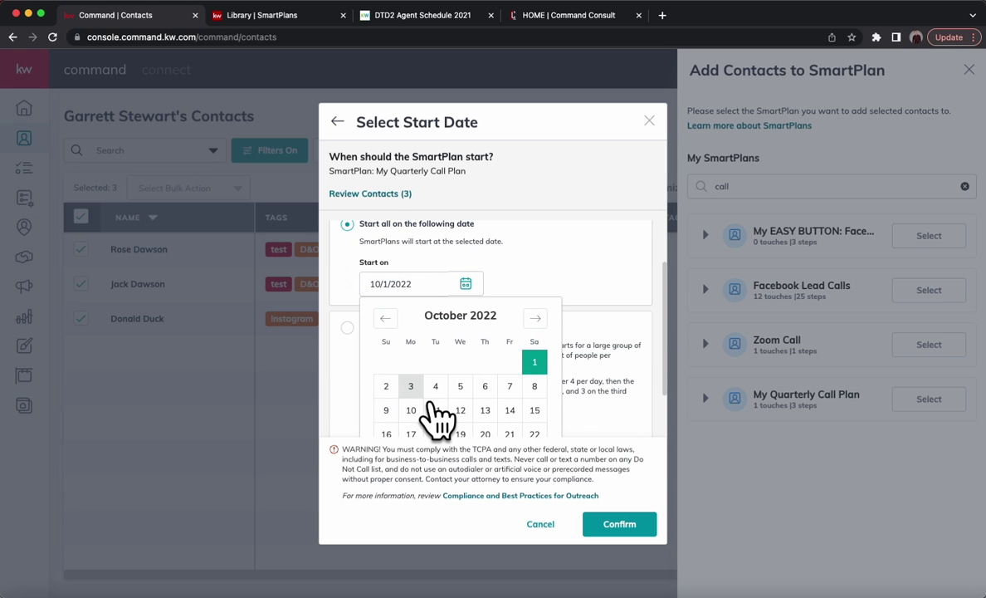
pyautogui.click(410, 387)
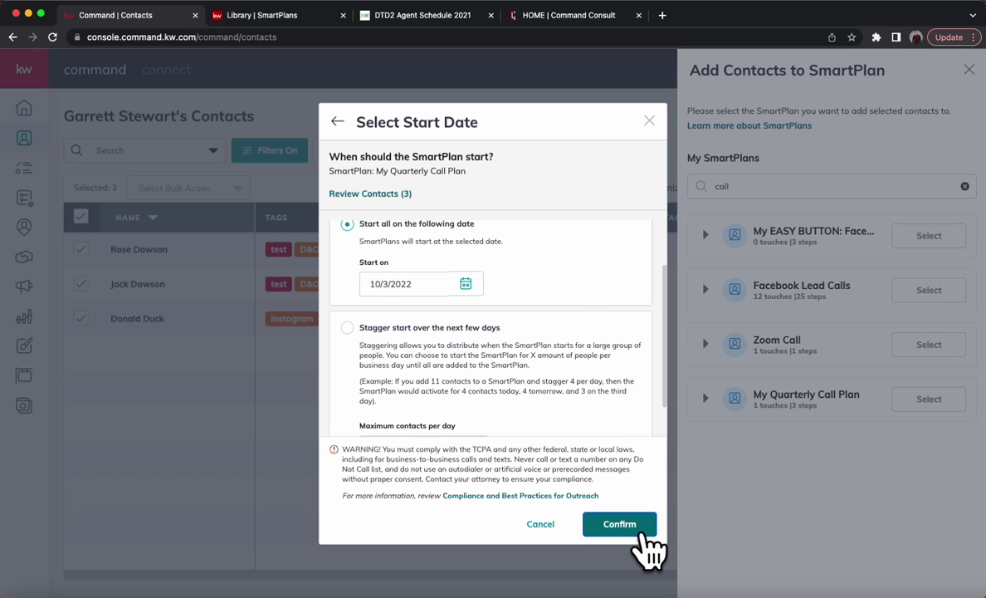
pyautogui.click(623, 524)
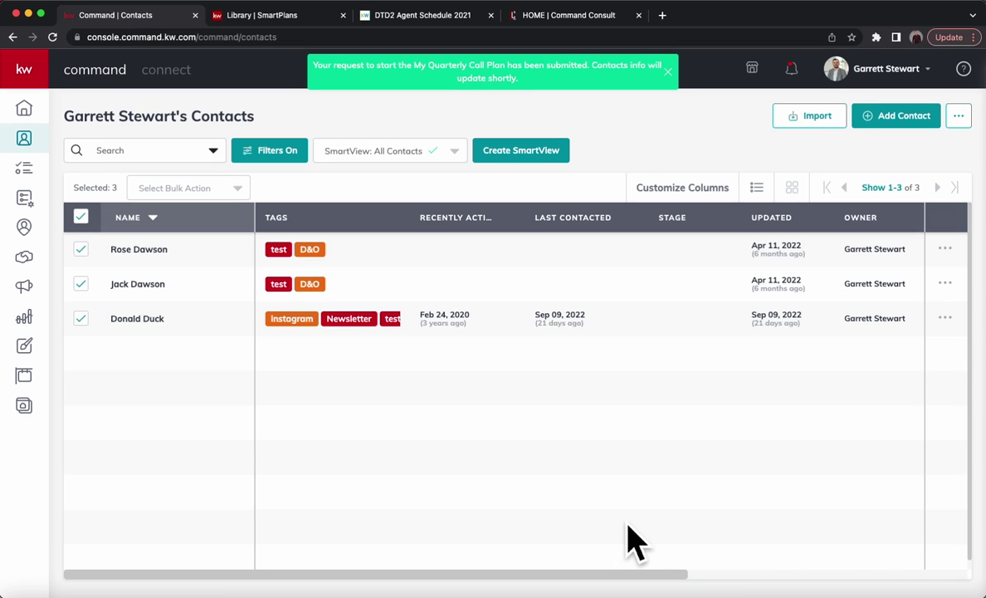
# Step: Open the first listed contact's record and check its SmartPlans and tasks
pyautogui.click(178, 266)
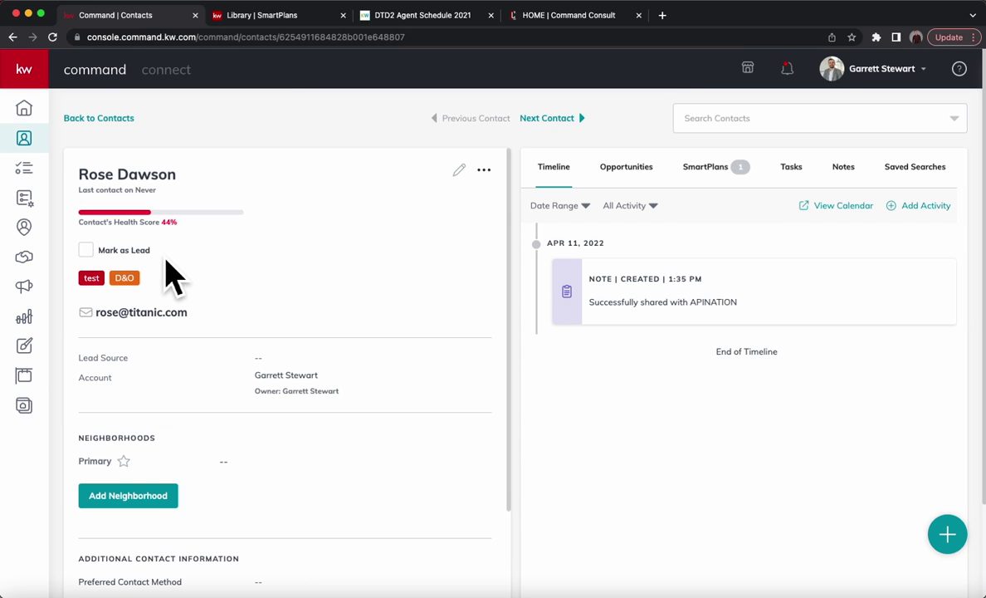
pyautogui.click(742, 170)
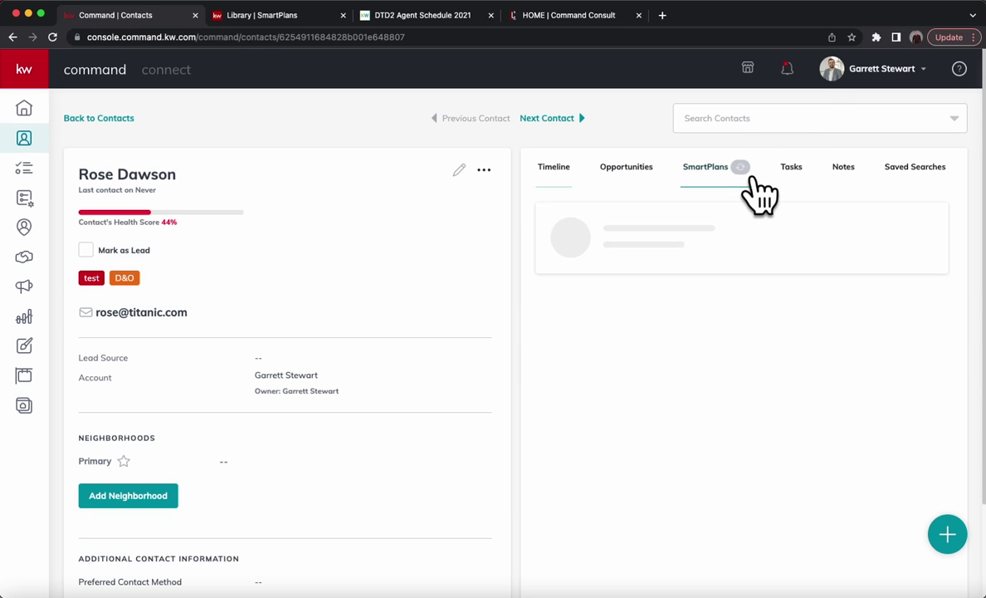
pyautogui.click(797, 183)
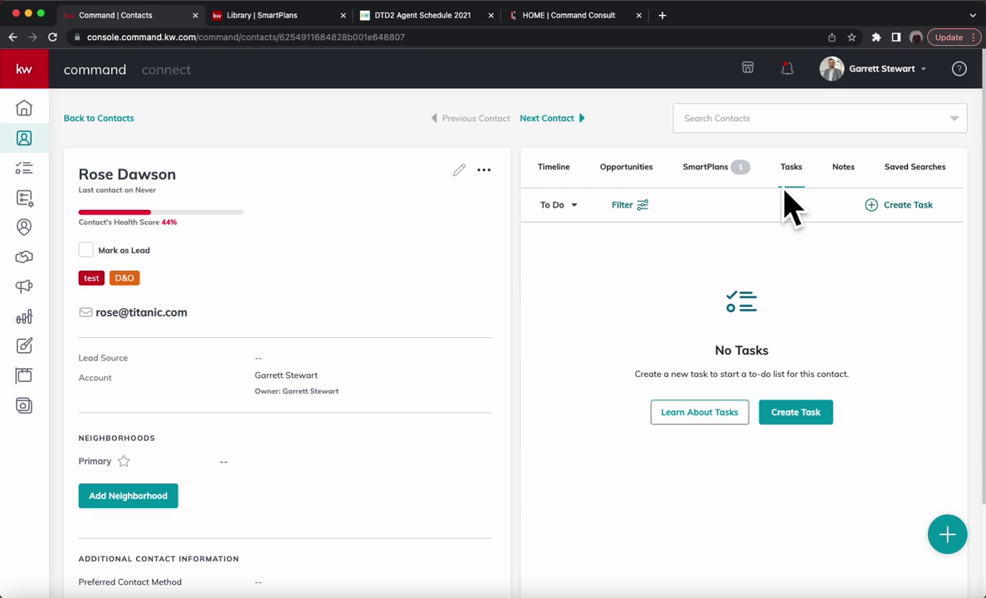
# Step: Filter the contact's tasks to Due Next 7 Days, and go back to the contact's SmartPlans
pyautogui.click(565, 205)
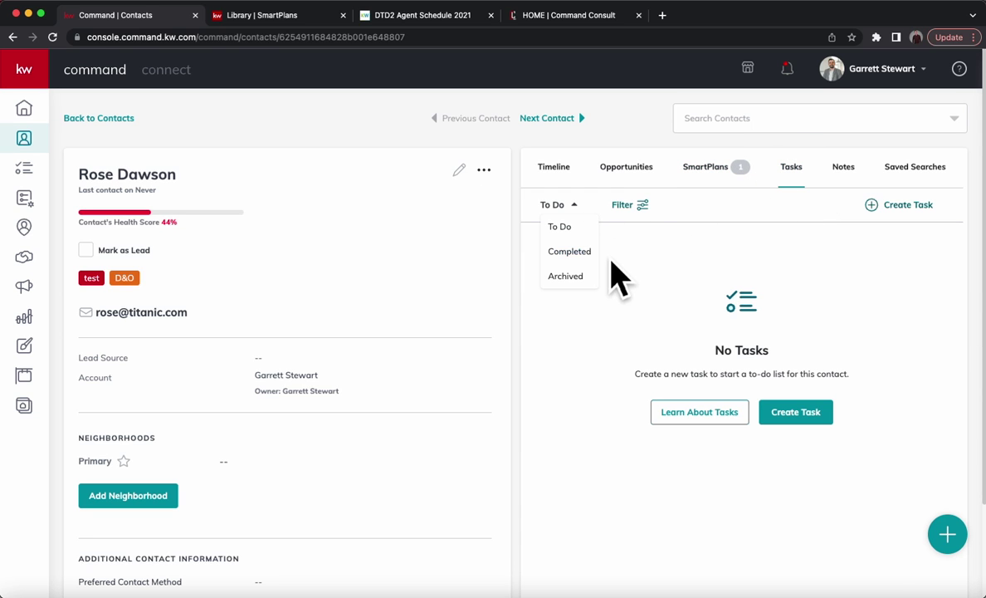
pyautogui.click(632, 208)
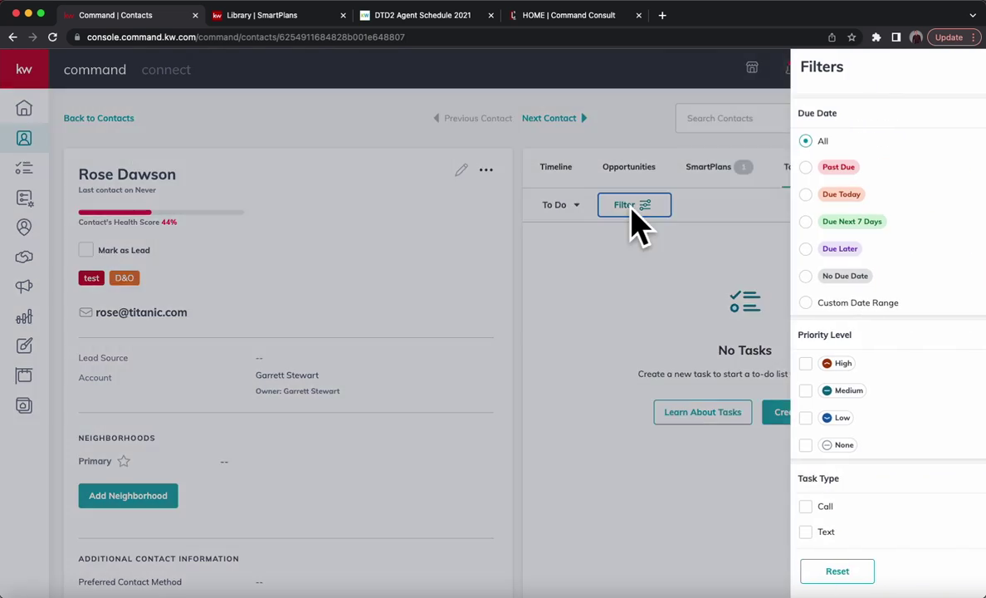
pyautogui.click(719, 220)
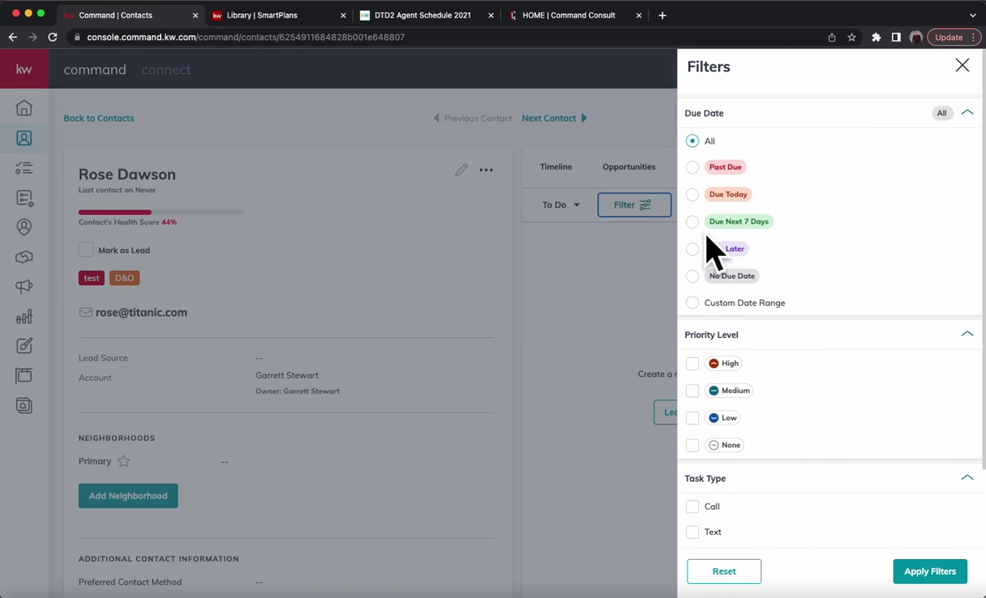
pyautogui.click(928, 572)
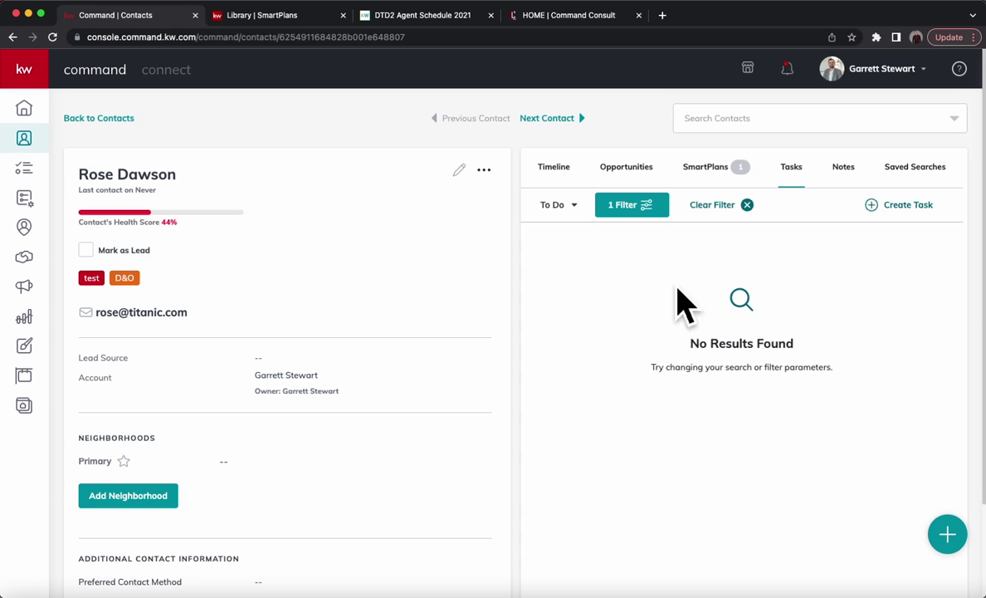
pyautogui.click(719, 169)
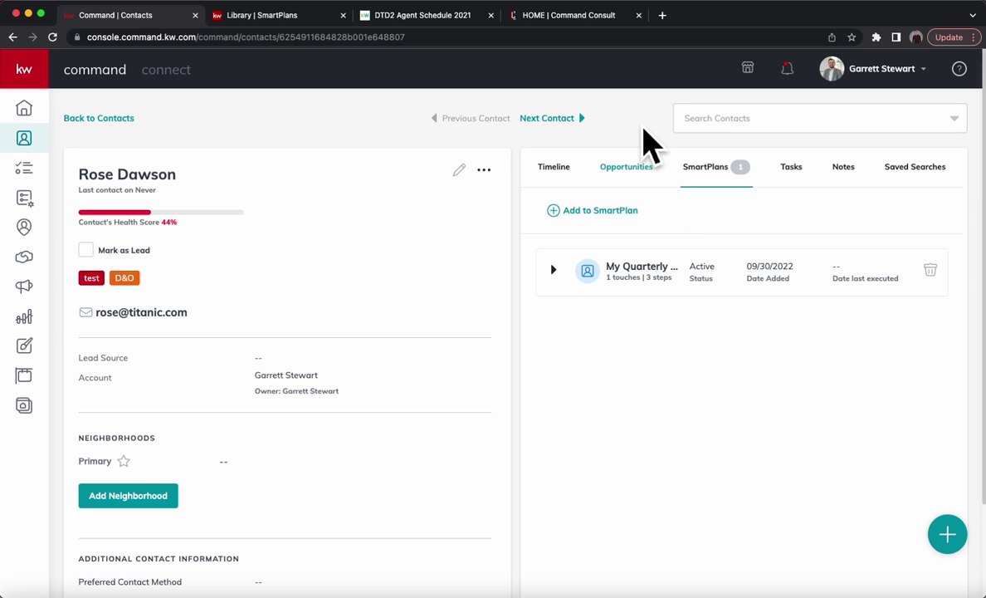
# Step: Switch to the Command Consult website and dismiss the monthly newsletters offer
pyautogui.click(595, 17)
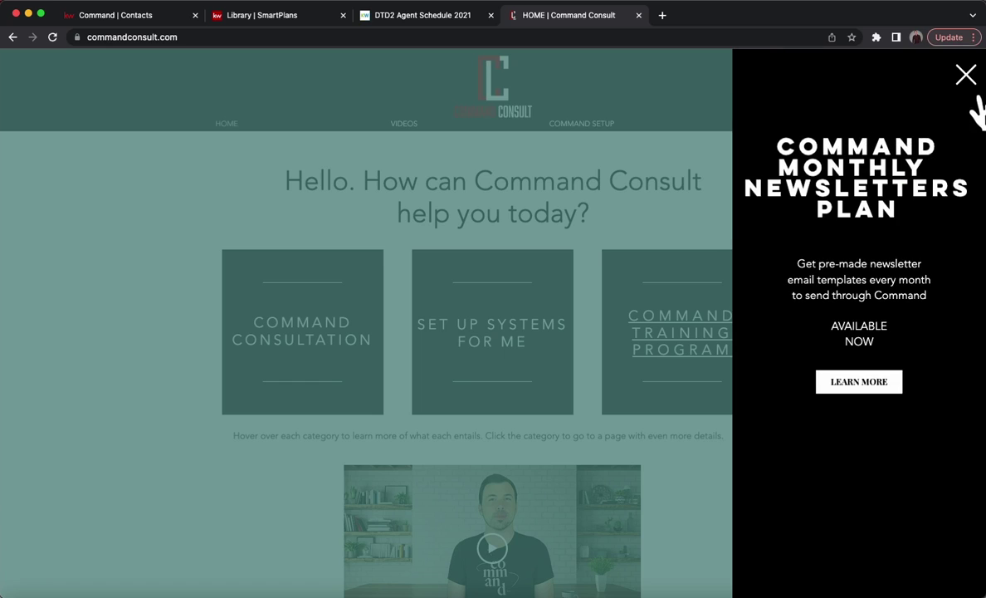
pyautogui.click(965, 76)
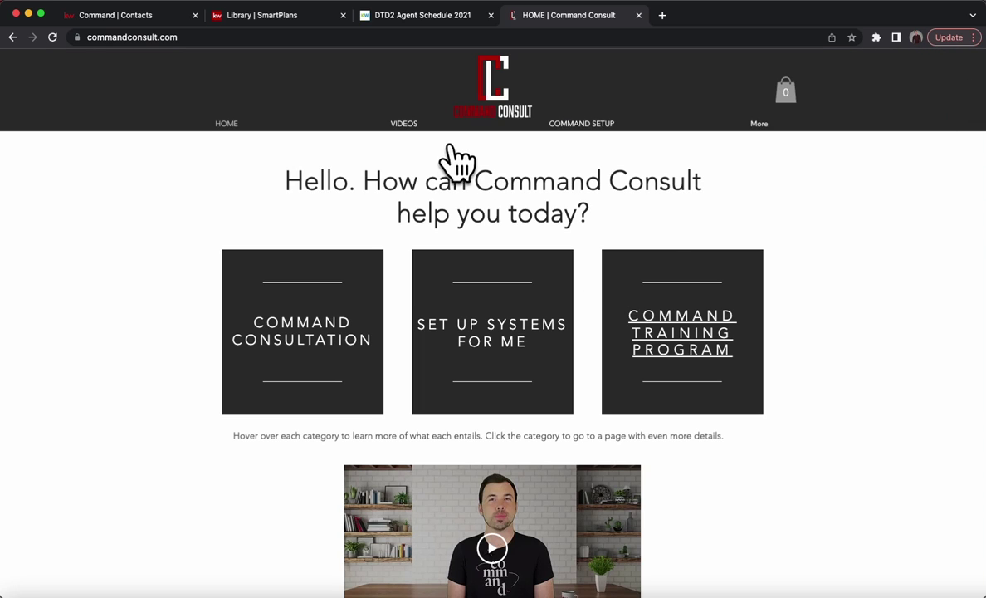